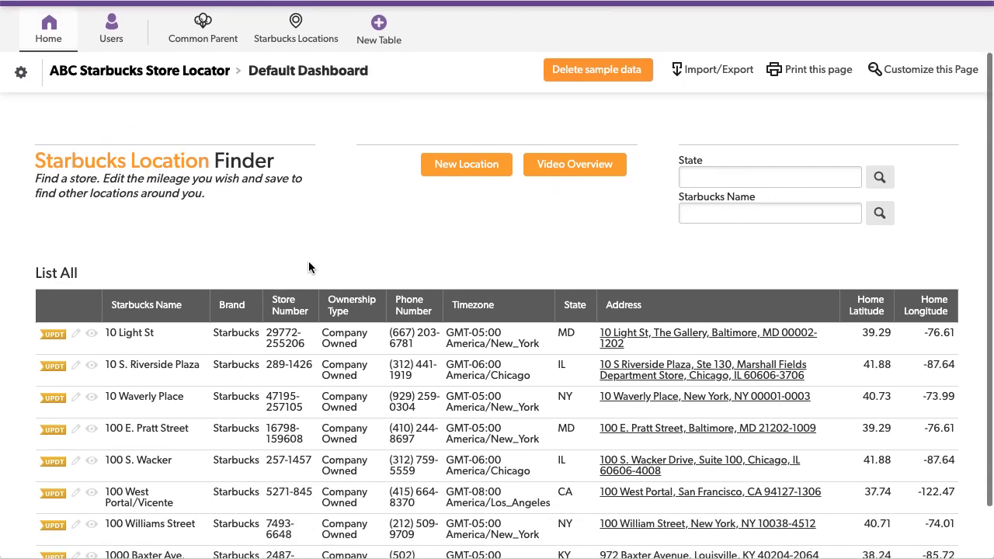
Look over the dashboard, the Starbucks Locations table and the Common Parent table.
{"action": "scroll", "coordinate": [309, 267], "scroll_direction": "down", "scroll_amount": 1}
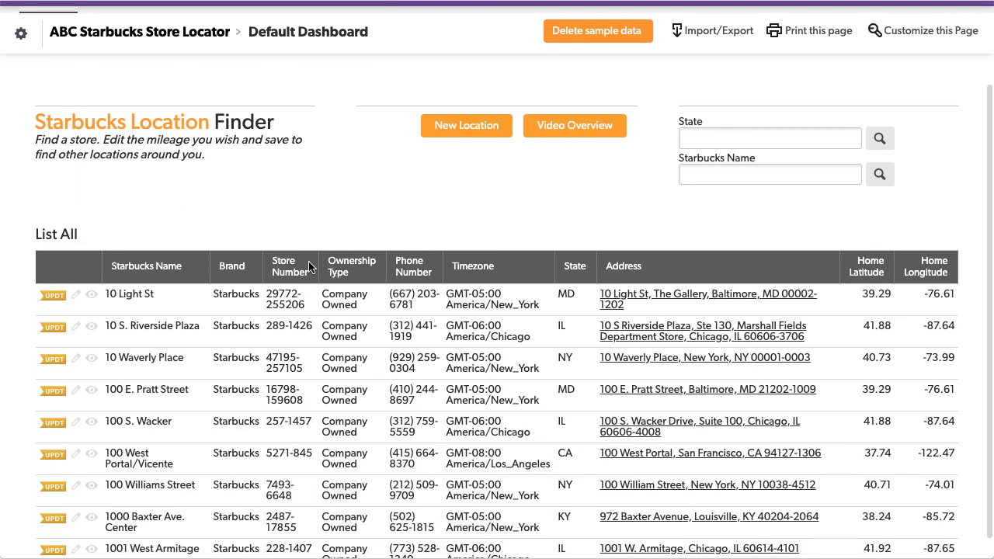
{"action": "scroll", "coordinate": [309, 267], "scroll_direction": "up", "scroll_amount": 3}
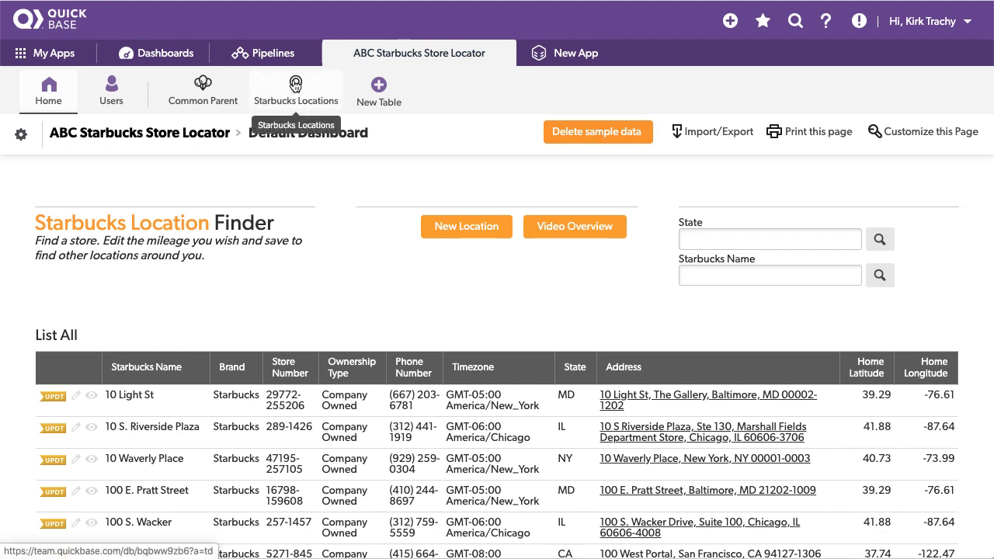
{"action": "left_click", "coordinate": [295, 84]}
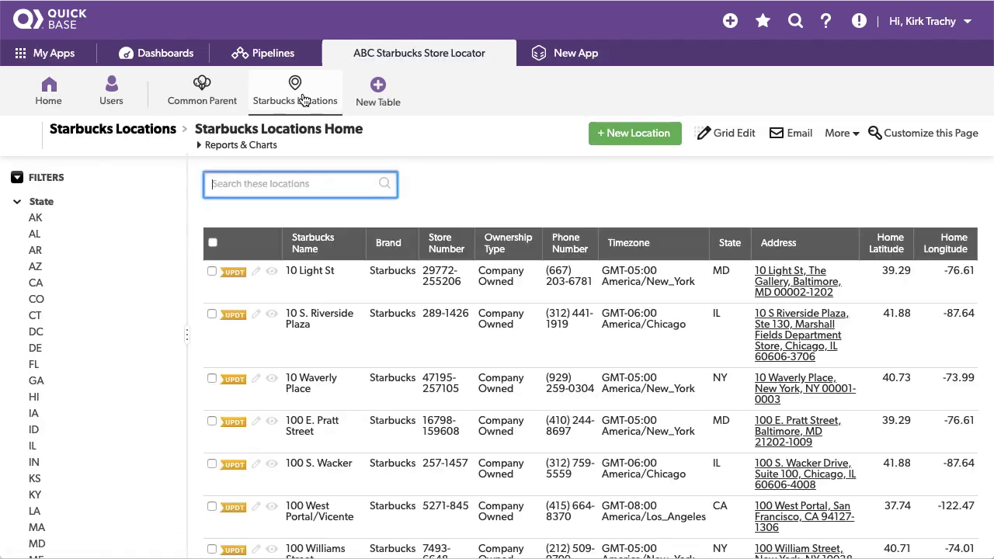
{"action": "left_click", "coordinate": [200, 90]}
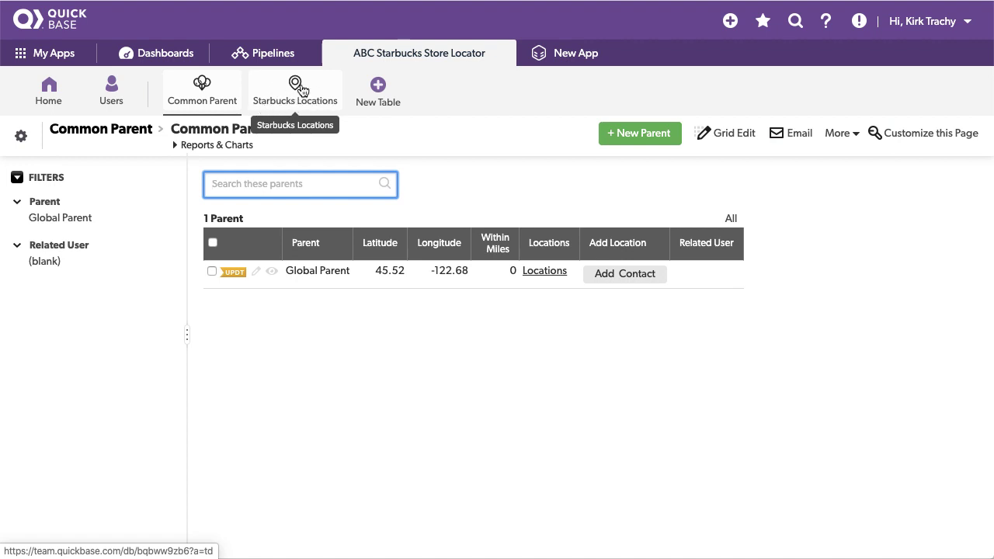
Return to the Starbucks Locations table and filter it to stores in state NH.
{"action": "left_click", "coordinate": [296, 90]}
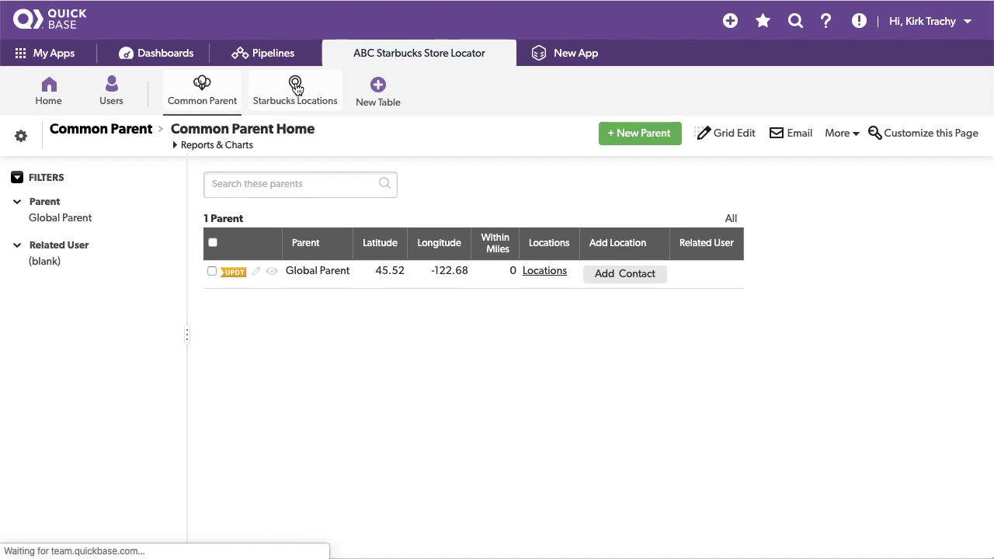
{"action": "scroll", "coordinate": [15, 466], "scroll_direction": "down", "scroll_amount": 4}
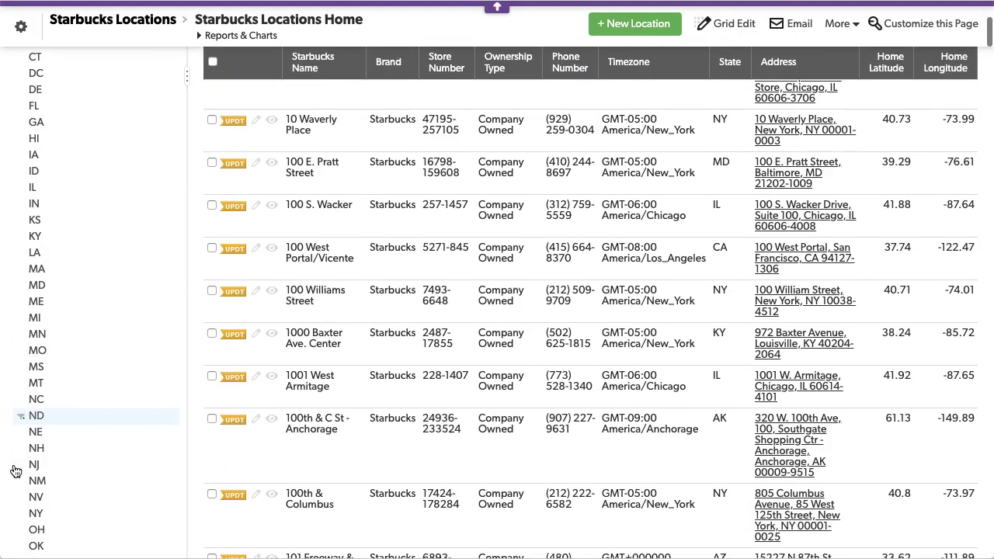
{"action": "left_click", "coordinate": [40, 437]}
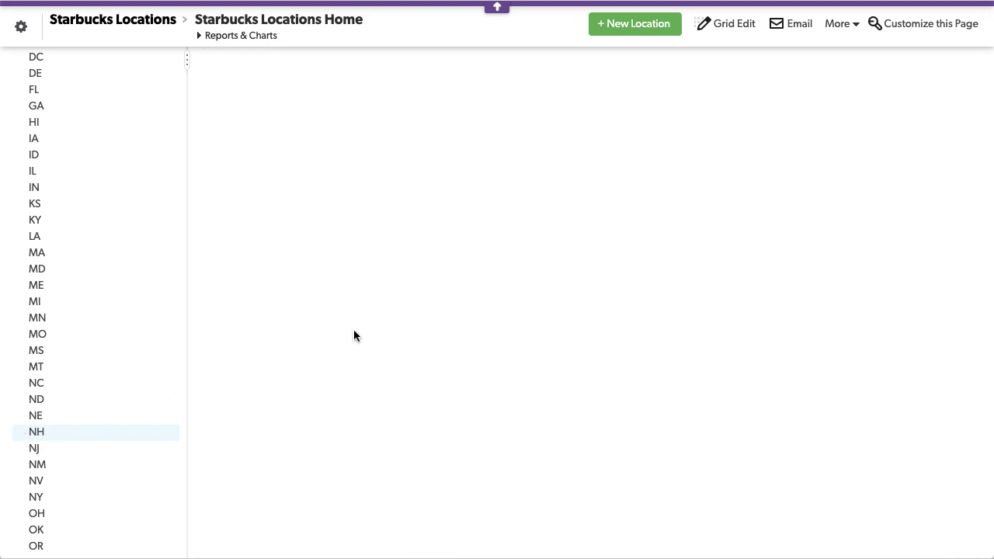
{"action": "scroll", "coordinate": [317, 225], "scroll_direction": "up", "scroll_amount": 4}
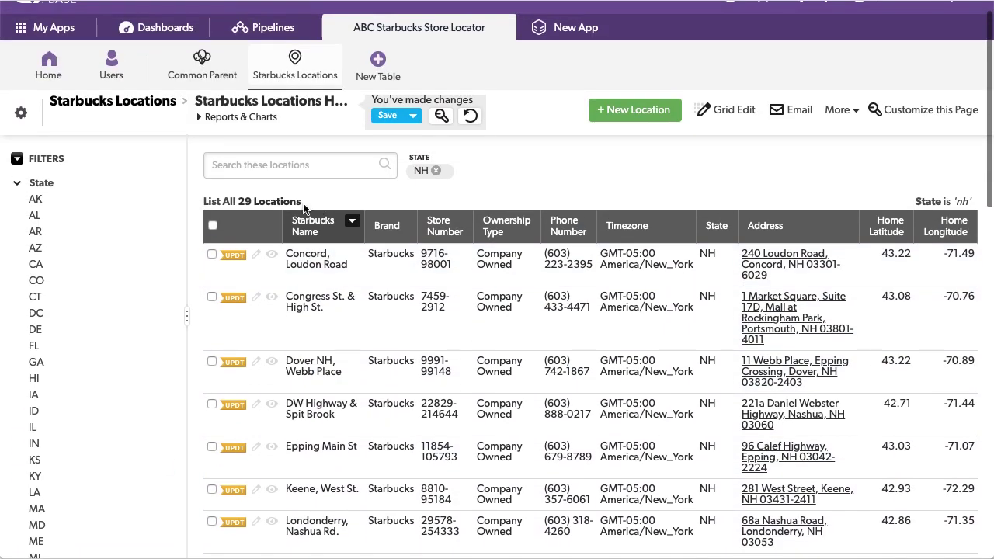
Clear the New and Updated flags on the filtered NH location records.
{"action": "left_click", "coordinate": [839, 115]}
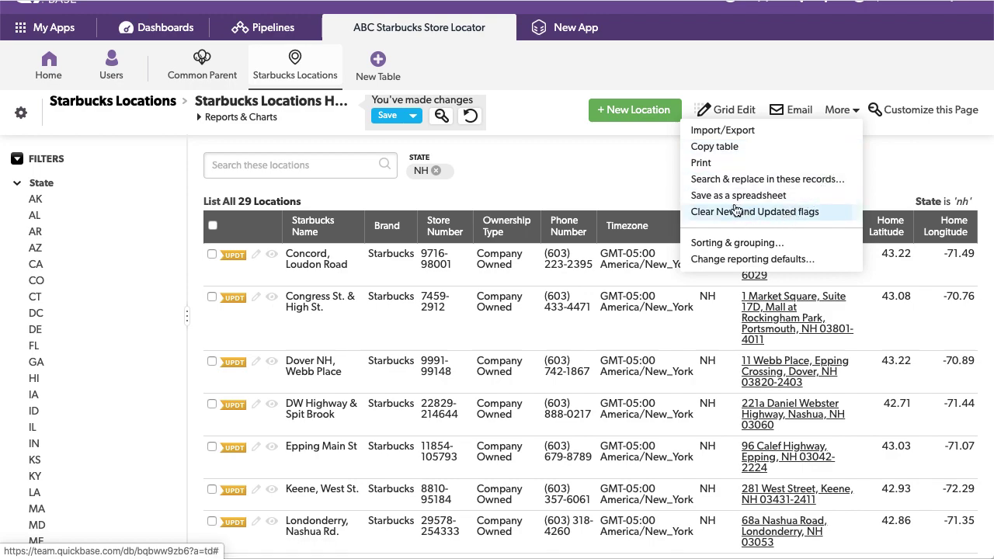
{"action": "left_click", "coordinate": [715, 215]}
{"action": "left_click", "coordinate": [373, 313]}
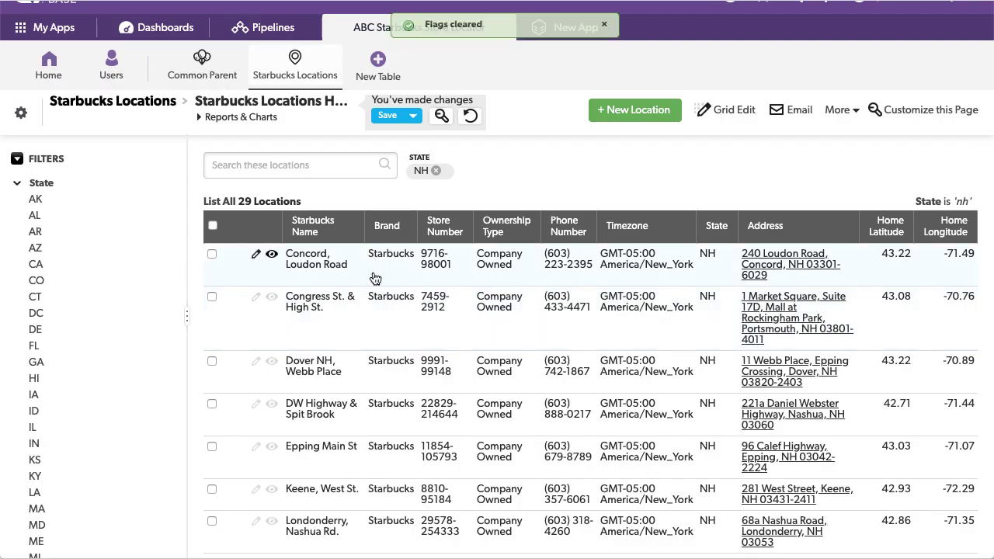
Edit the Concord, Loudon Road location, set its Within Miles to 50, and save the record.
{"action": "left_click", "coordinate": [256, 254]}
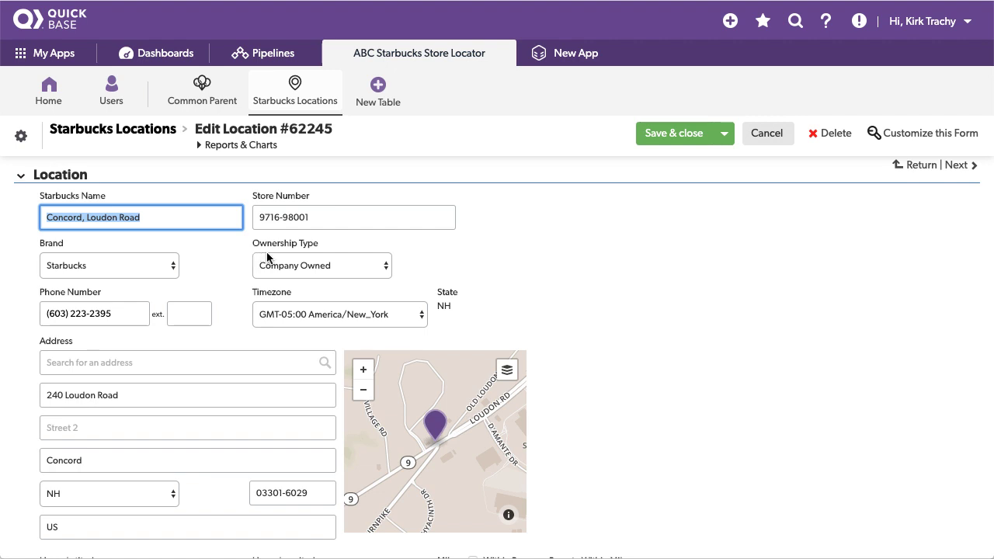
{"action": "scroll", "coordinate": [232, 355], "scroll_direction": "down", "scroll_amount": 3}
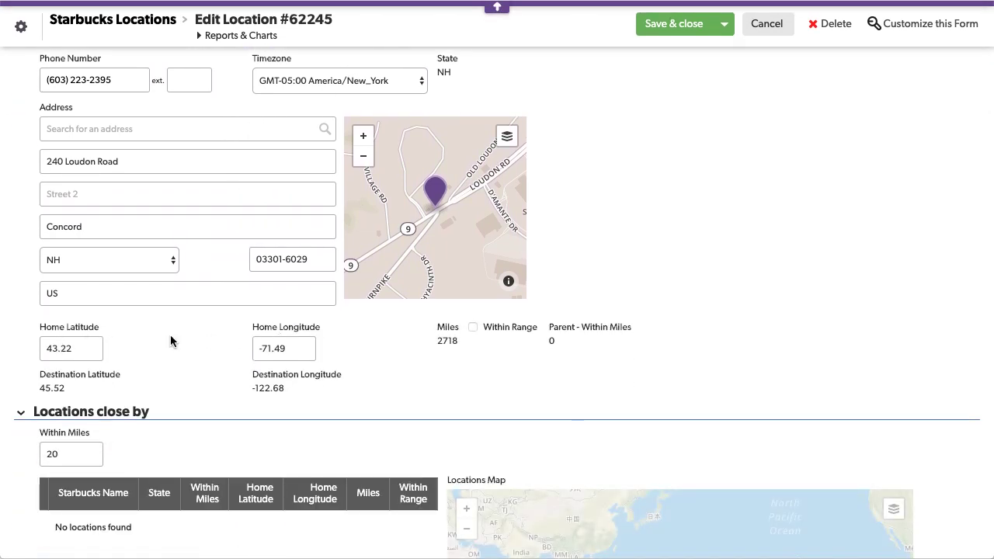
{"action": "scroll", "coordinate": [259, 380], "scroll_direction": "down", "scroll_amount": 1}
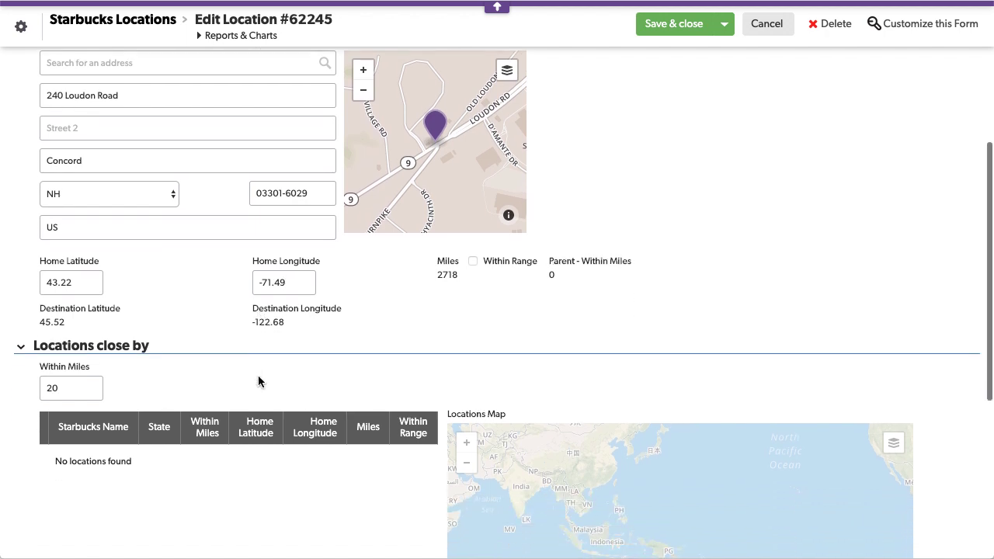
{"action": "left_click", "coordinate": [76, 386]}
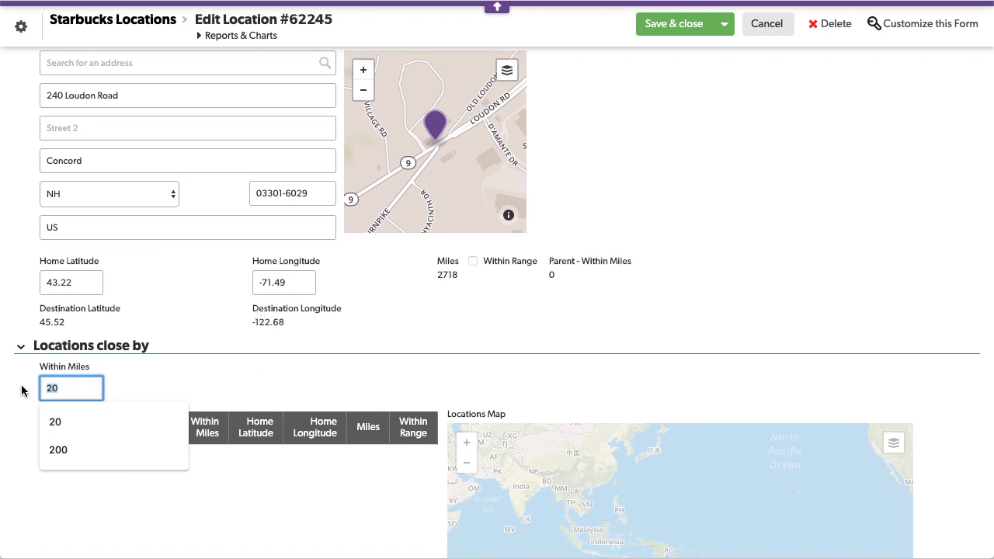
{"action": "type", "text": "50"}
{"action": "left_click", "coordinate": [666, 24]}
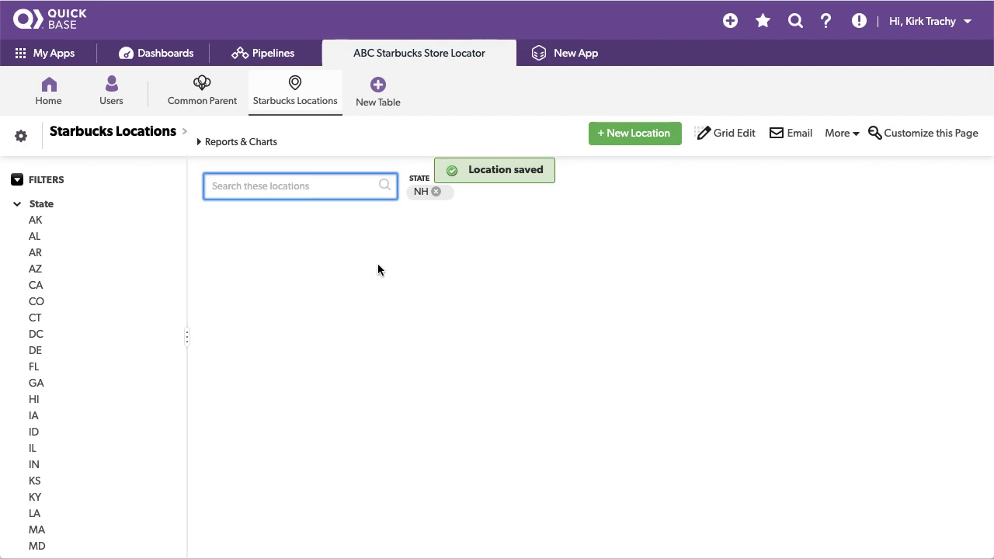
View the Concord, Loudon Road record and examine its home and destination coordinates and Miles field.
{"action": "scroll", "coordinate": [373, 275], "scroll_direction": "down", "scroll_amount": 2}
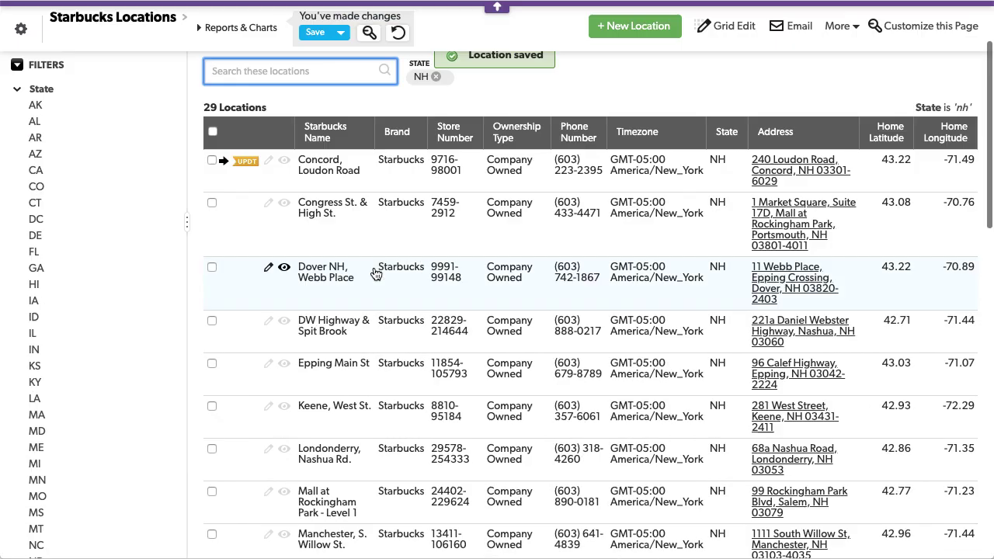
{"action": "left_click", "coordinate": [284, 160]}
{"action": "scroll", "coordinate": [220, 370], "scroll_direction": "down", "scroll_amount": 5}
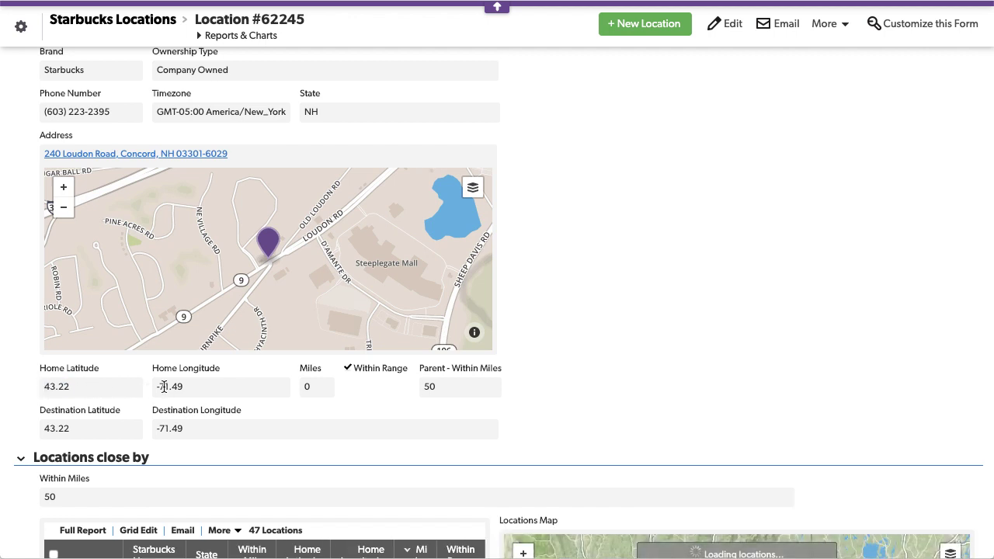
{"action": "left_click_drag", "start_coordinate": [157, 386], "coordinate": [185, 385]}
{"action": "scroll", "coordinate": [185, 188], "scroll_direction": "up", "scroll_amount": 5}
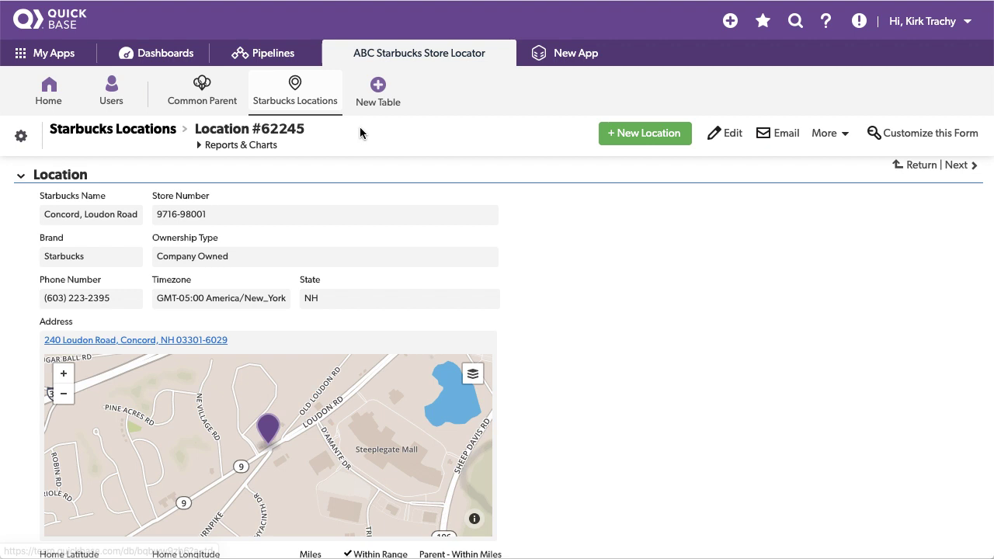
{"action": "scroll", "coordinate": [633, 367], "scroll_direction": "down", "scroll_amount": 4}
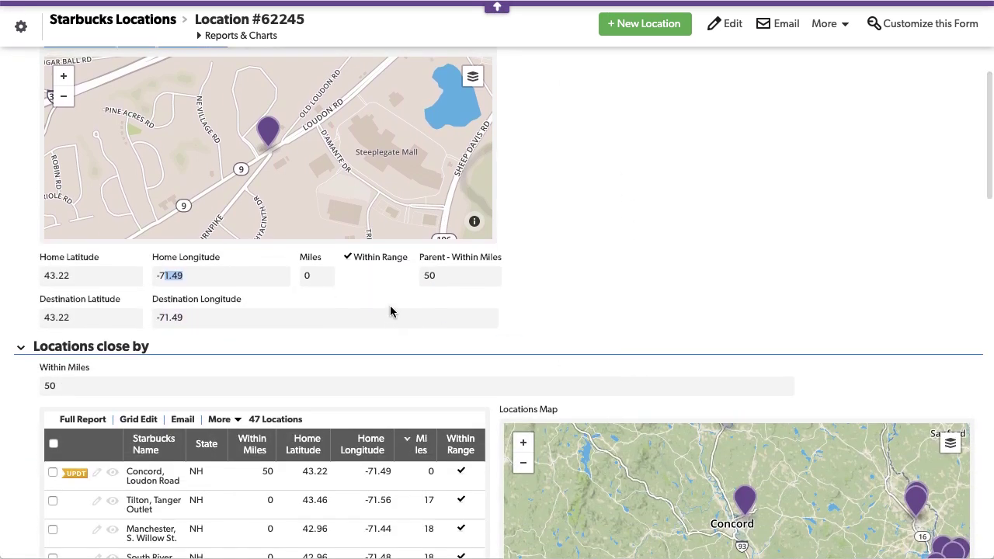
{"action": "left_click", "coordinate": [305, 261]}
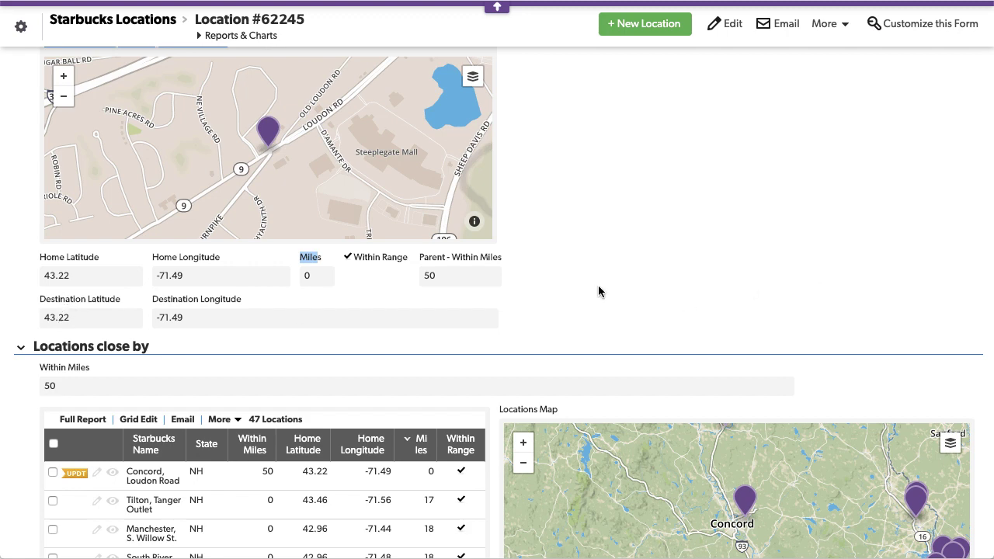
Look through the list and map of nearby locations by distance in the Concord record.
{"action": "scroll", "coordinate": [598, 292], "scroll_direction": "down", "scroll_amount": 2}
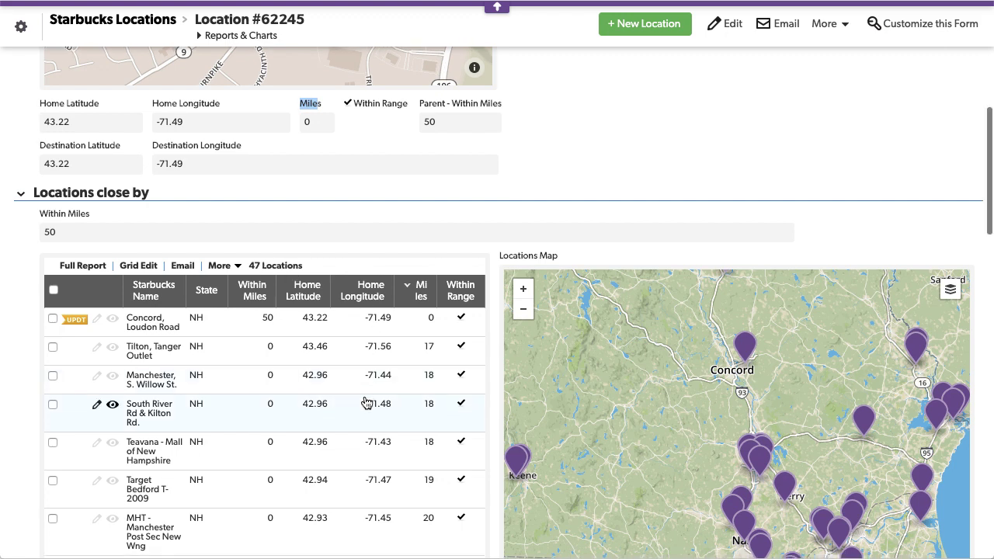
{"action": "scroll", "coordinate": [366, 401], "scroll_direction": "down", "scroll_amount": 1}
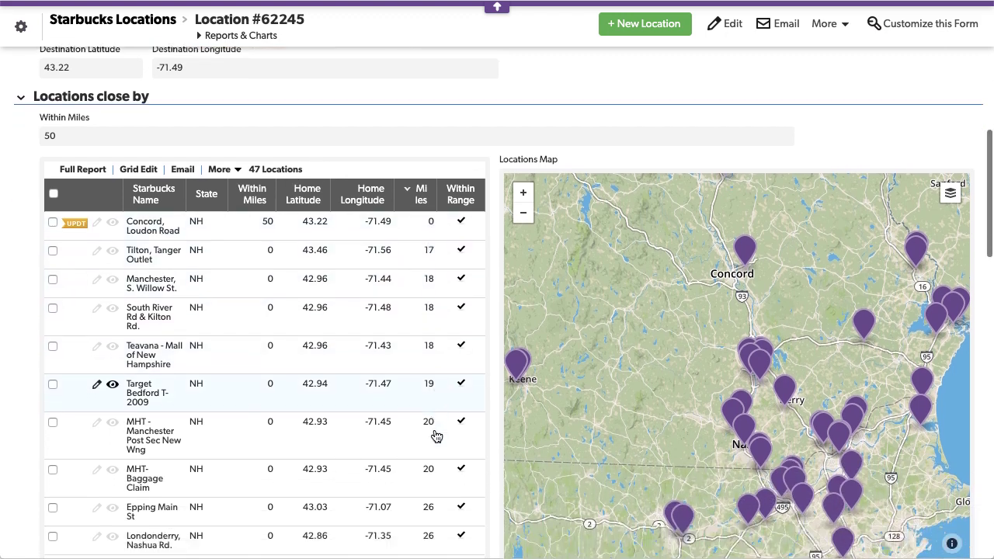
{"action": "scroll", "coordinate": [438, 435], "scroll_direction": "down", "scroll_amount": 2}
{"action": "scroll", "coordinate": [437, 435], "scroll_direction": "down", "scroll_amount": 10}
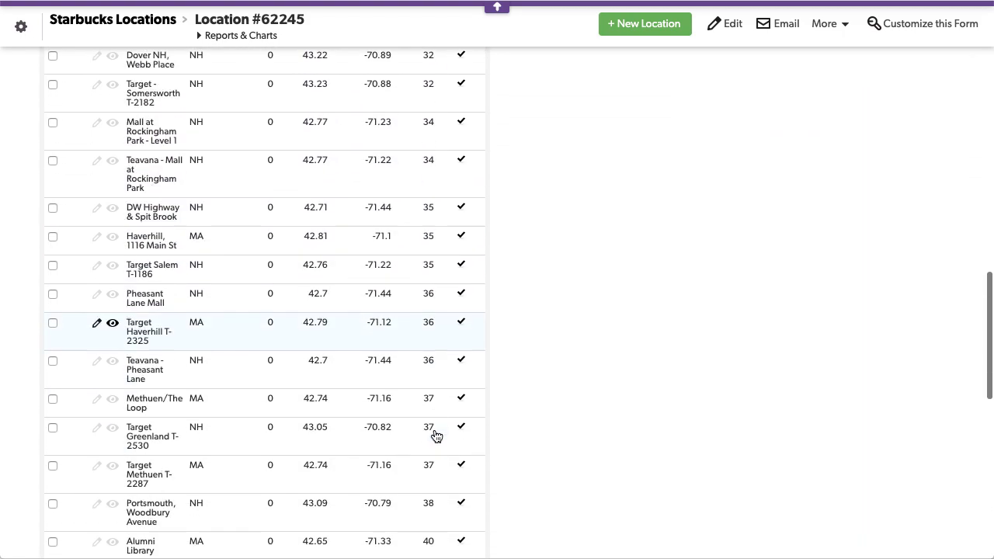
{"action": "scroll", "coordinate": [438, 435], "scroll_direction": "down", "scroll_amount": 6}
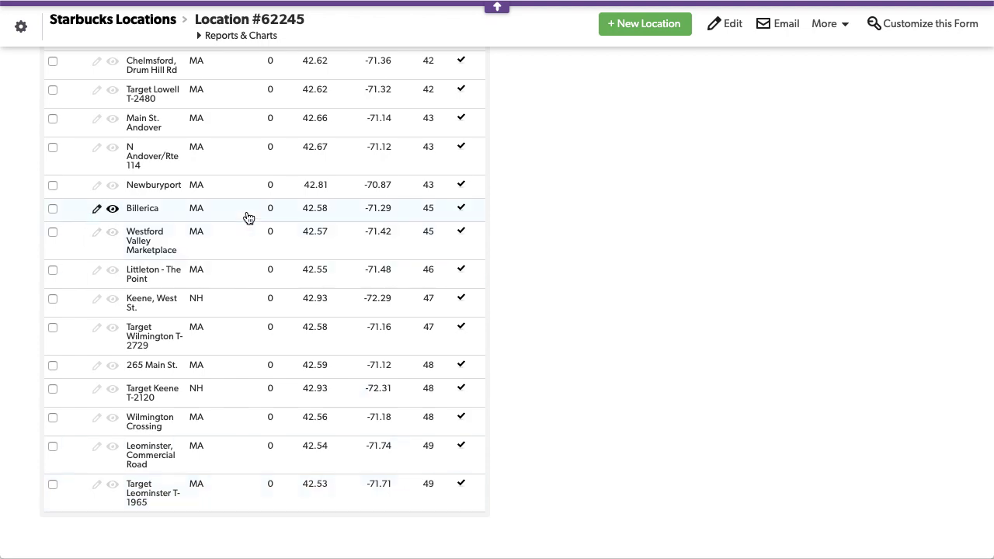
{"action": "scroll", "coordinate": [246, 218], "scroll_direction": "up", "scroll_amount": 15}
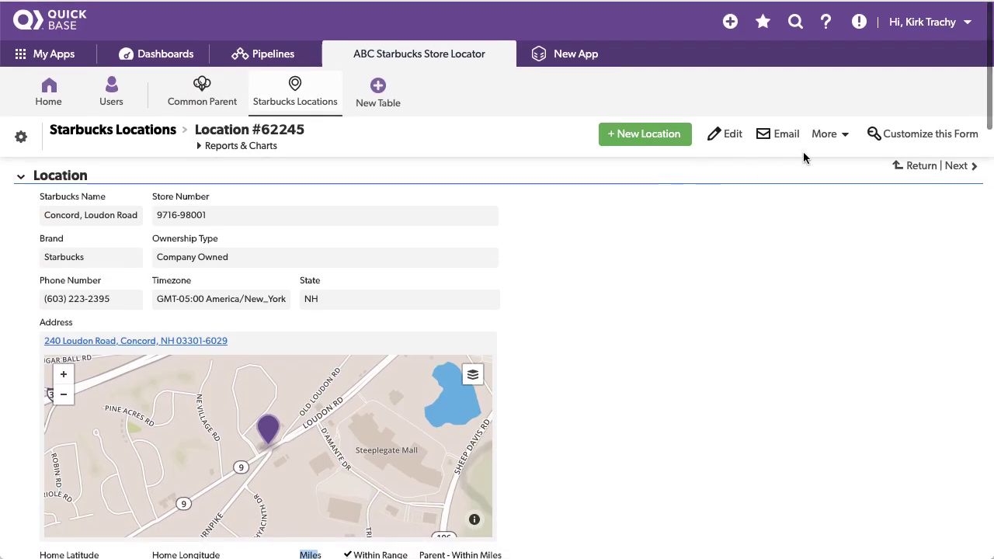
Edit the Concord, Loudon Road location again, set its Within Miles to 20, and save the record.
{"action": "left_click", "coordinate": [721, 134]}
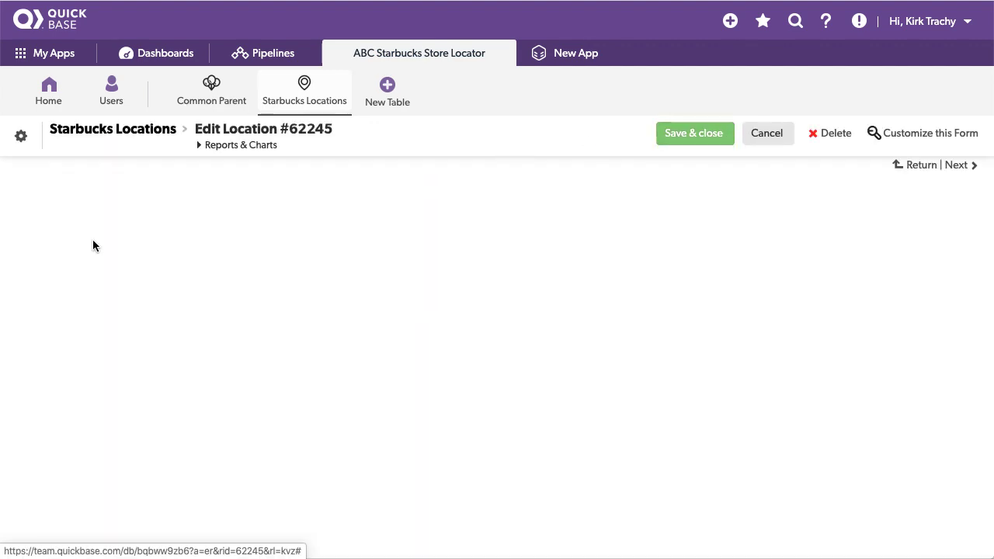
{"action": "scroll", "coordinate": [174, 388], "scroll_direction": "down", "scroll_amount": 4}
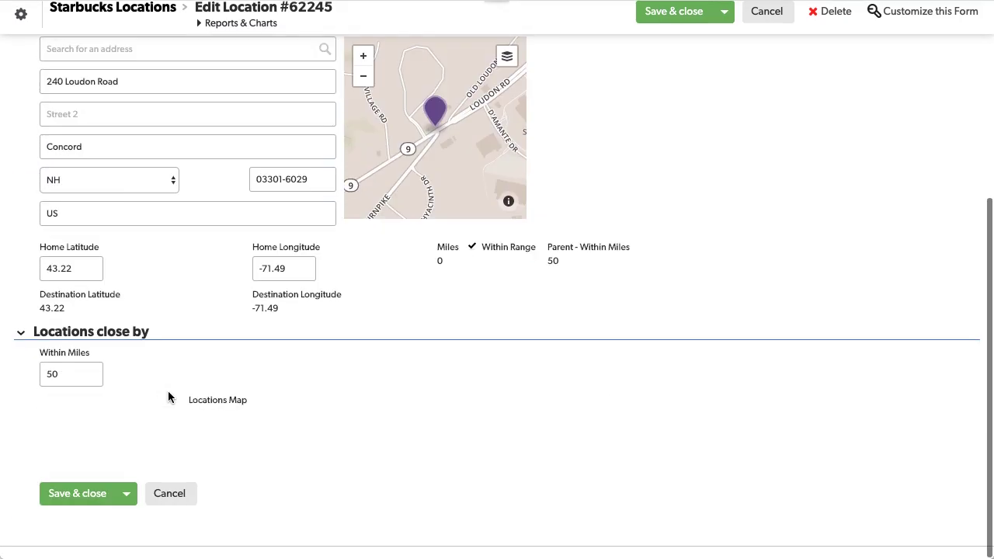
{"action": "left_click", "coordinate": [42, 386]}
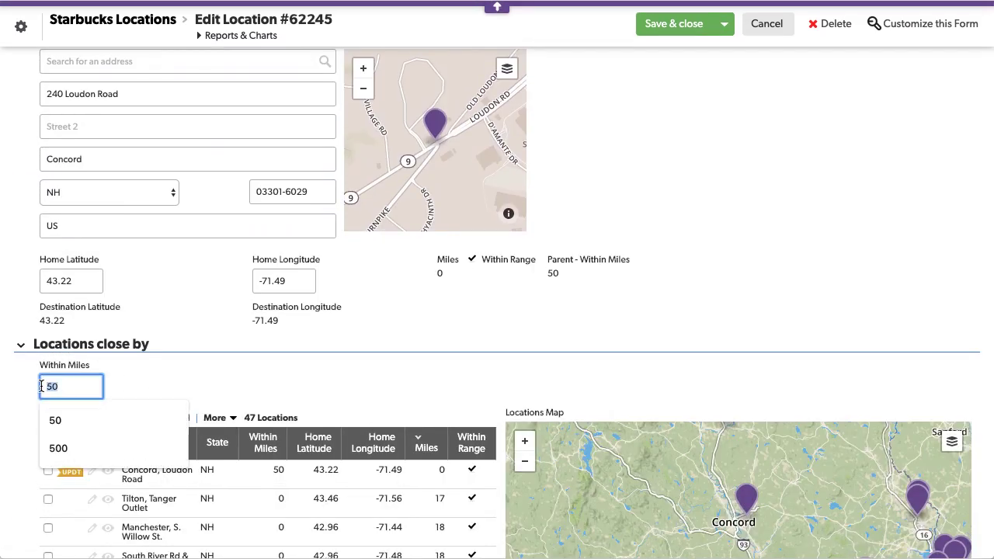
{"action": "type", "text": "20"}
{"action": "left_click", "coordinate": [322, 356]}
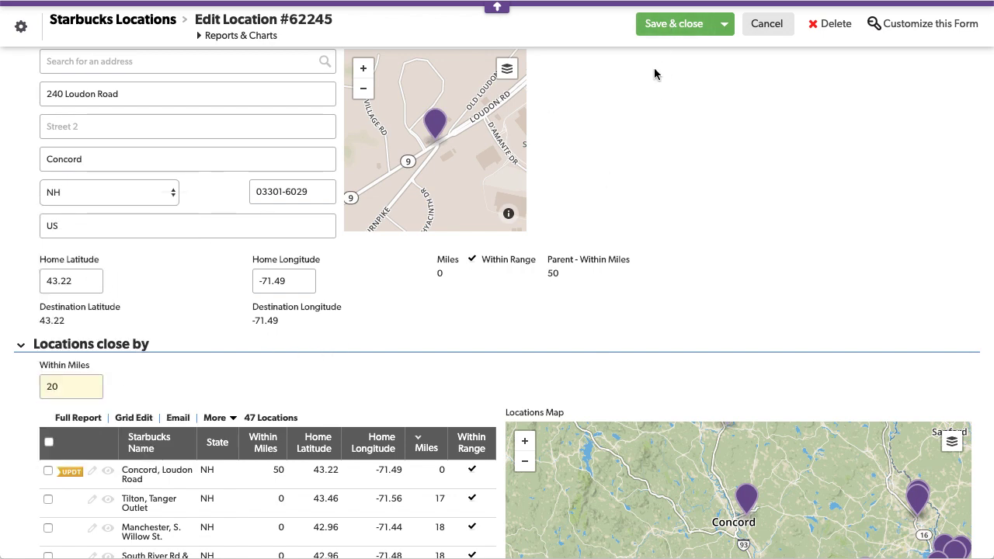
{"action": "left_click", "coordinate": [675, 25]}
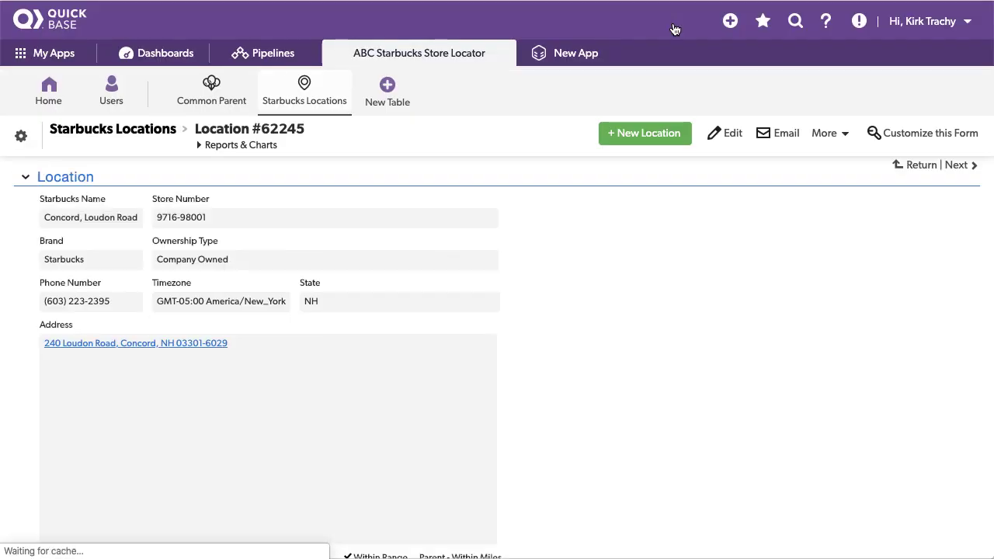
Examine the Concord record's nearby locations list, map and mileage fields for the 20-mile radius.
{"action": "scroll", "coordinate": [628, 386], "scroll_direction": "down", "scroll_amount": 5}
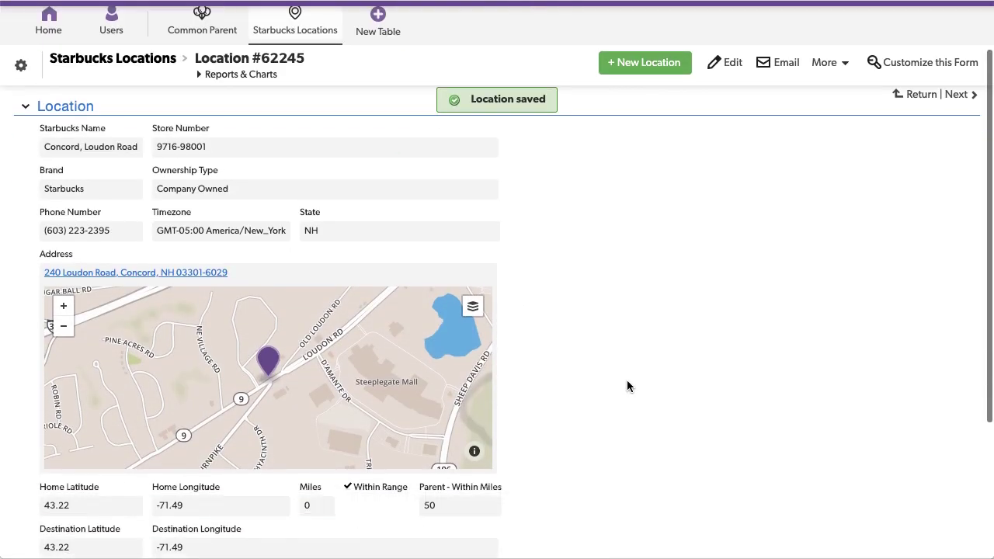
{"action": "scroll", "coordinate": [628, 383], "scroll_direction": "down", "scroll_amount": 3}
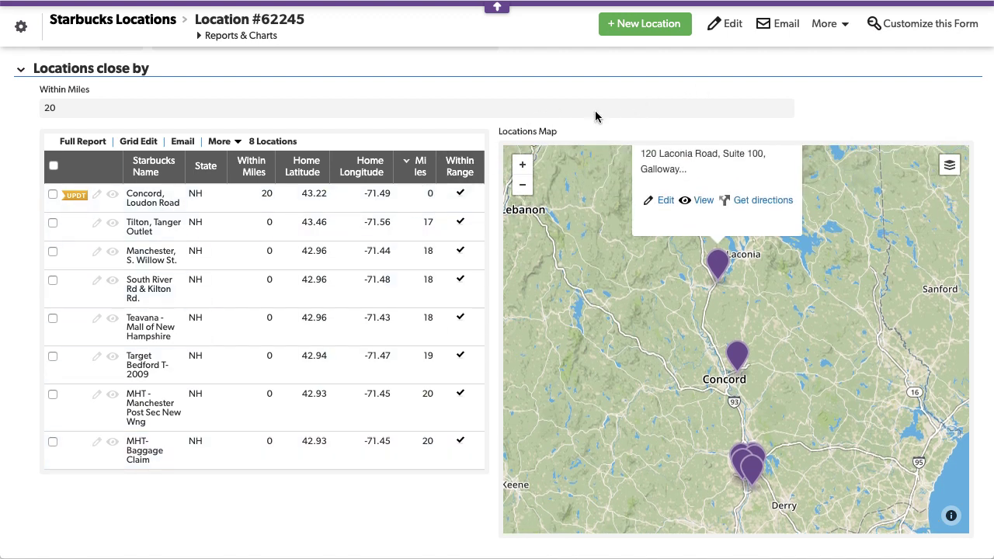
{"action": "scroll", "coordinate": [380, 104], "scroll_direction": "up", "scroll_amount": 5}
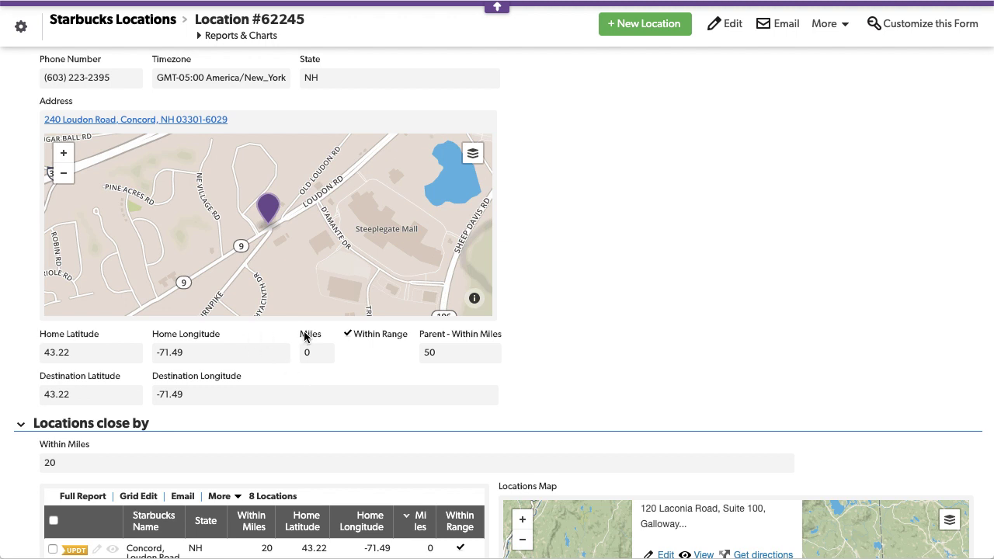
{"action": "scroll", "coordinate": [337, 411], "scroll_direction": "down", "scroll_amount": 3}
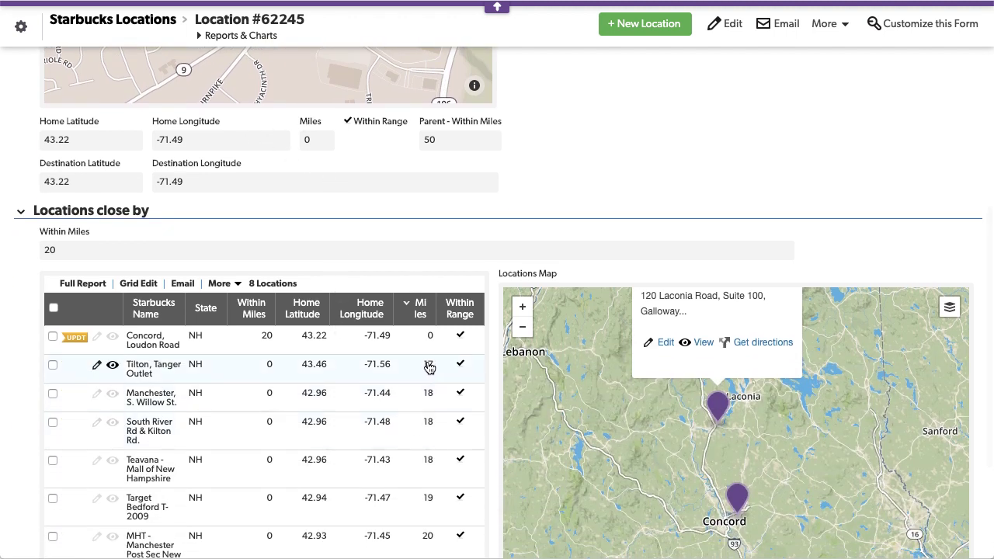
Open the Tilton, Tanger Outlet location for editing, examine the Miles field's distance formula in its properties, and return to the record without changes.
{"action": "left_click", "coordinate": [97, 367]}
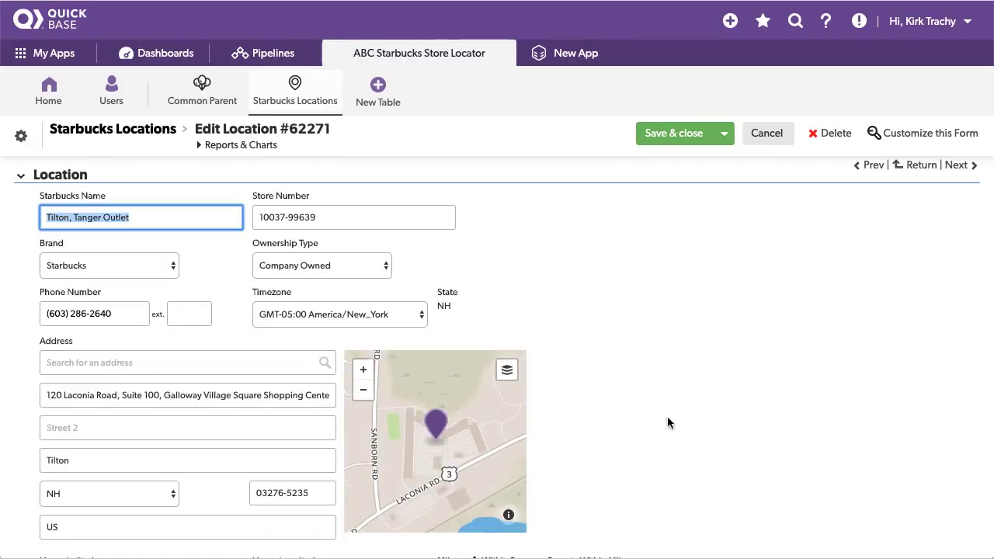
{"action": "scroll", "coordinate": [668, 419], "scroll_direction": "down", "scroll_amount": 5}
{"action": "scroll", "coordinate": [668, 423], "scroll_direction": "down", "scroll_amount": 1}
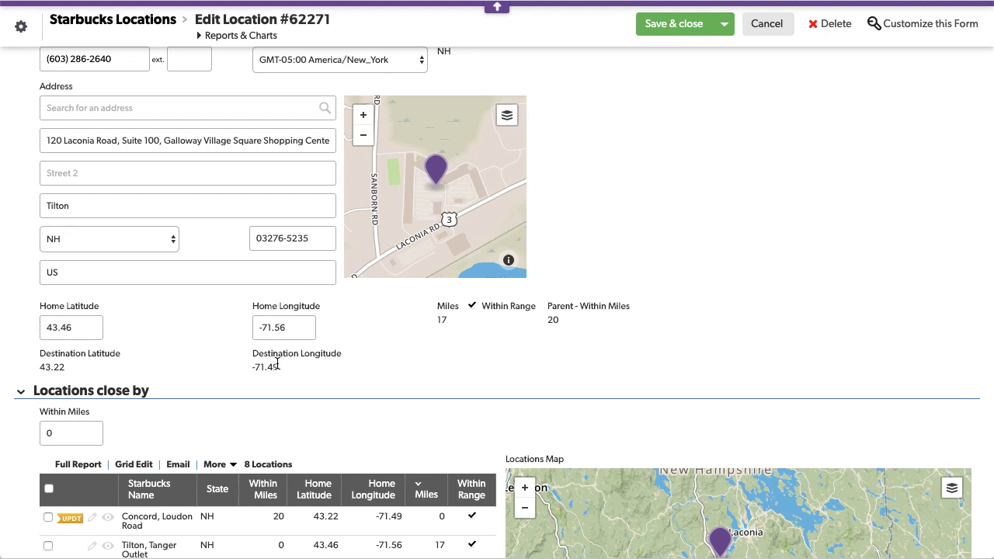
{"action": "right_click", "coordinate": [445, 310]}
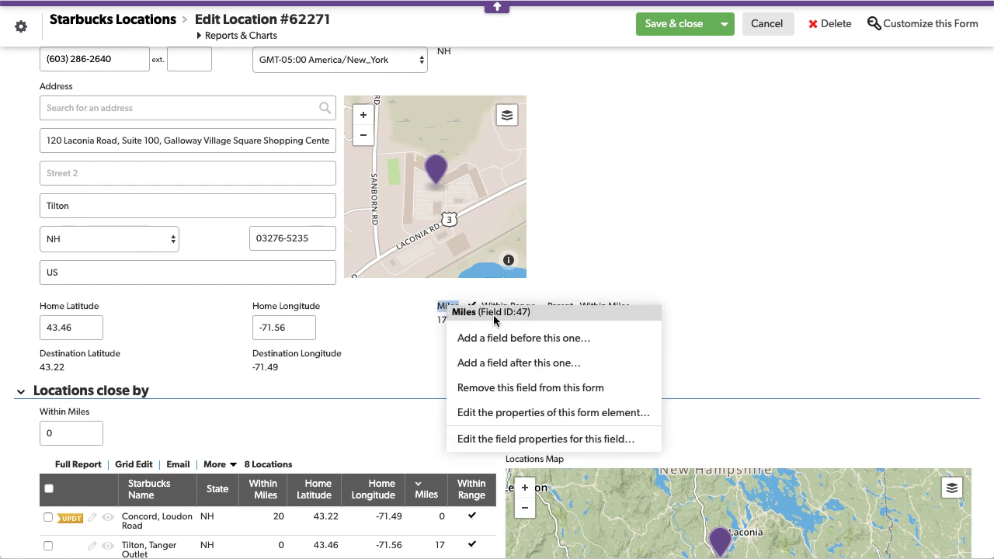
{"action": "left_click", "coordinate": [531, 443]}
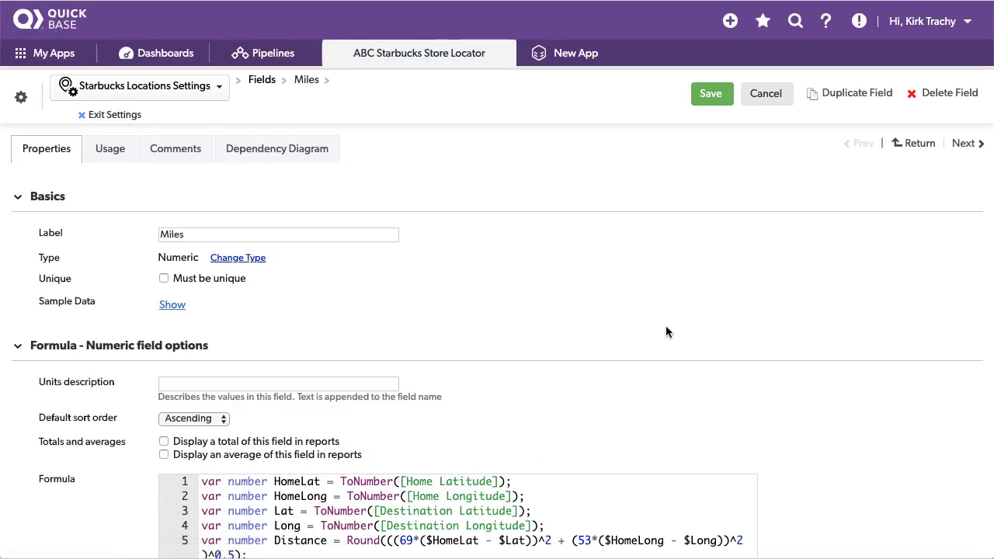
{"action": "scroll", "coordinate": [666, 325], "scroll_direction": "down", "scroll_amount": 3}
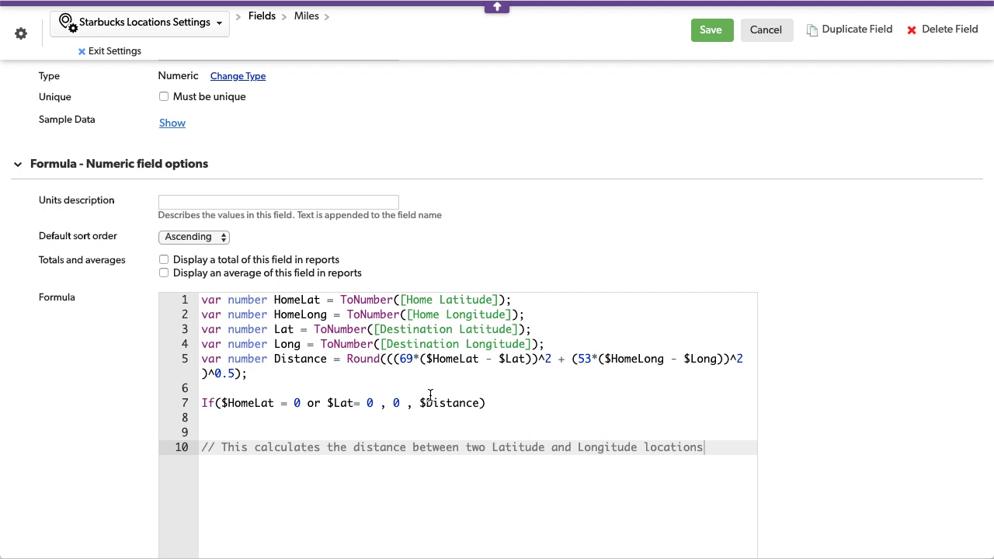
{"action": "left_click", "coordinate": [766, 31]}
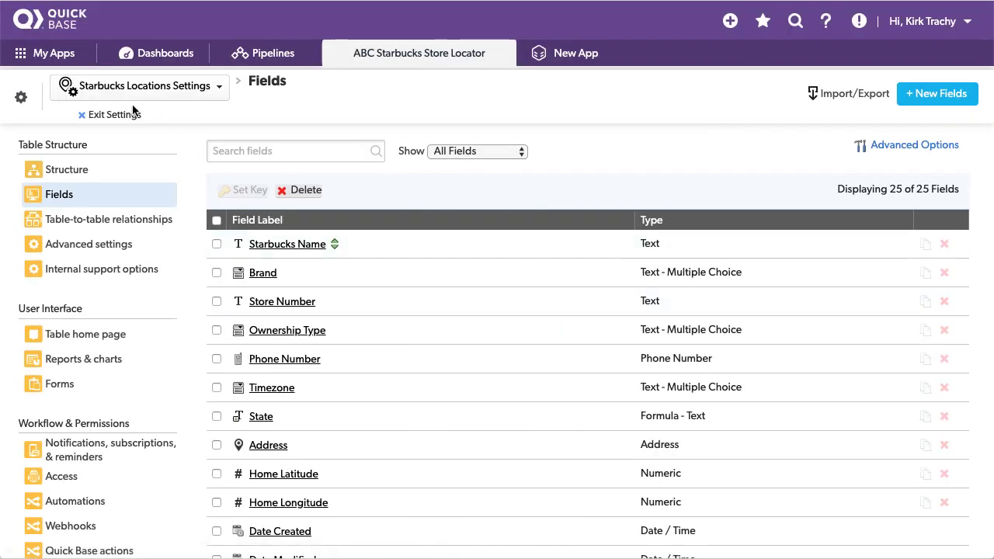
{"action": "left_click", "coordinate": [131, 115]}
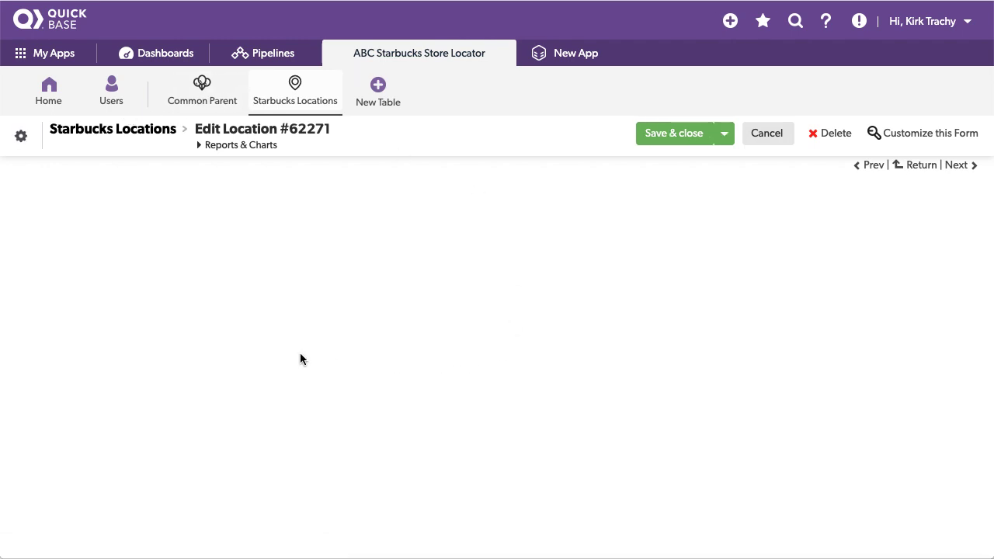
Compare the Miles, Within Range and Parent - Within Miles fields on the Tilton record.
{"action": "scroll", "coordinate": [294, 331], "scroll_direction": "down", "scroll_amount": 5}
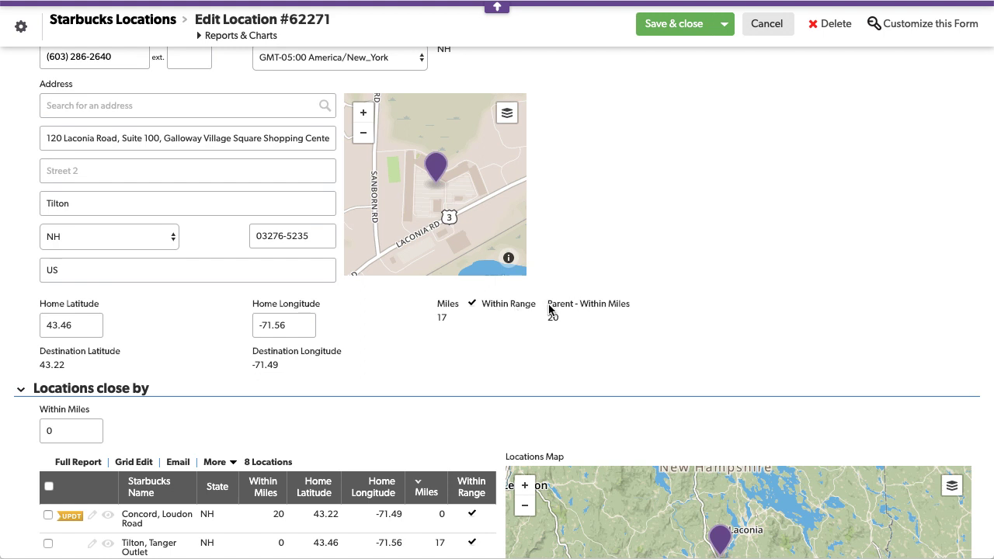
{"action": "left_click_drag", "start_coordinate": [614, 307], "coordinate": [642, 313]}
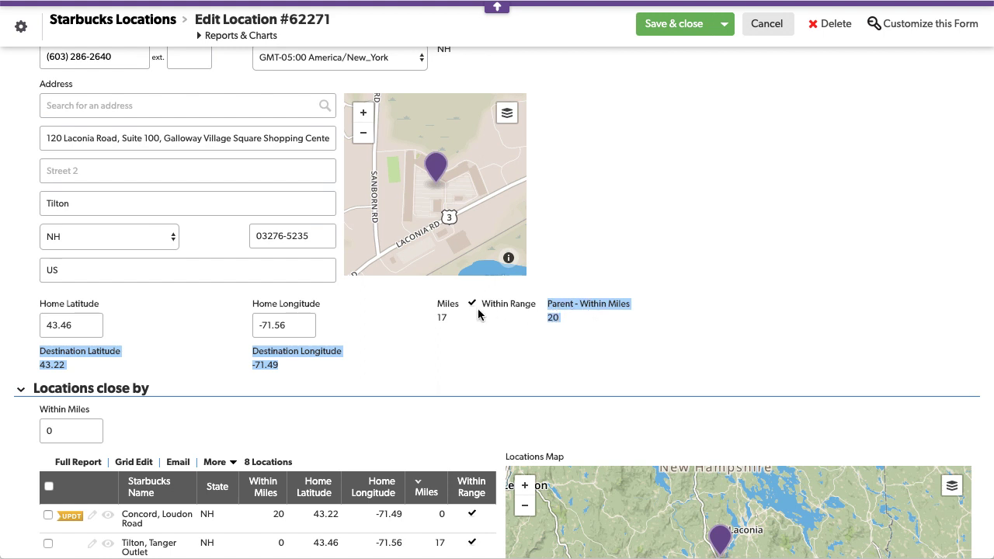
{"action": "left_click_drag", "start_coordinate": [482, 307], "coordinate": [499, 308]}
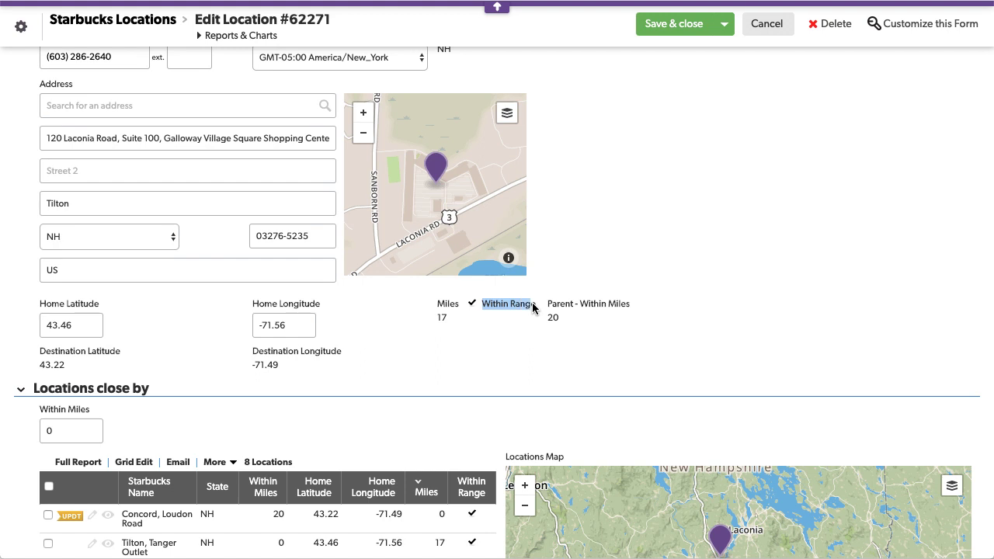
{"action": "left_click_drag", "start_coordinate": [437, 306], "coordinate": [460, 308]}
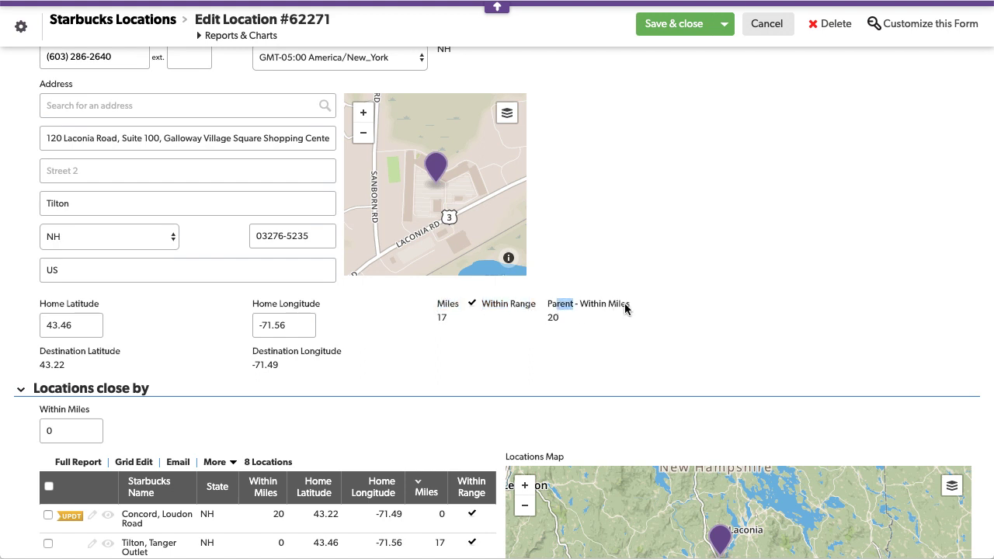
{"action": "left_click_drag", "start_coordinate": [624, 305], "coordinate": [625, 305]}
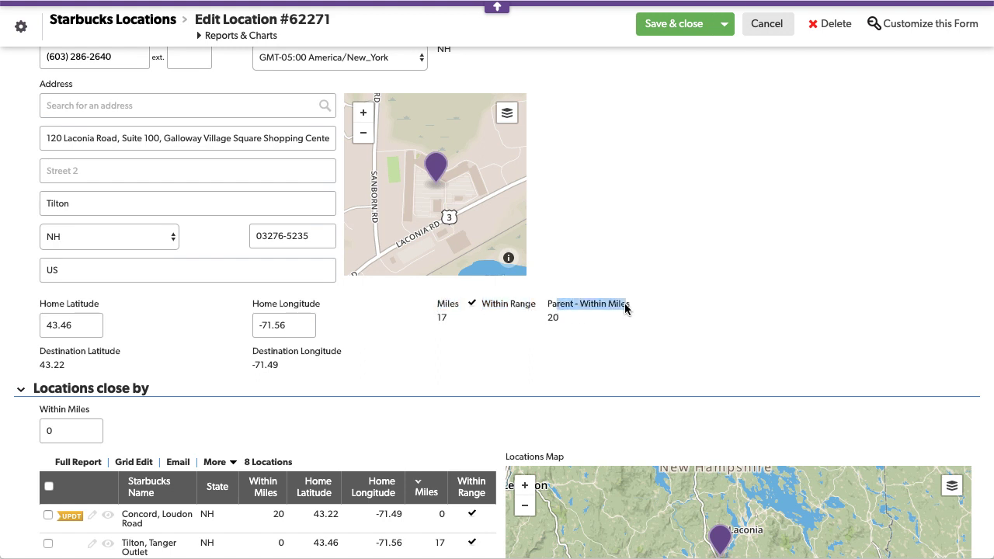
Examine the Within Range field's checkbox formula in its field properties and return to the Tilton record without changes.
{"action": "right_click", "coordinate": [503, 308]}
{"action": "left_click", "coordinate": [566, 440]}
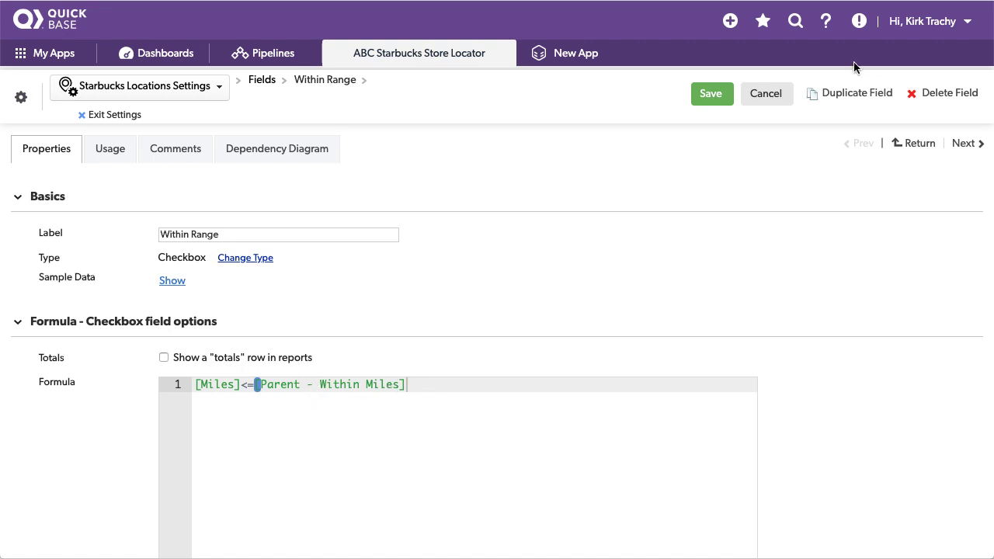
{"action": "left_click", "coordinate": [763, 96]}
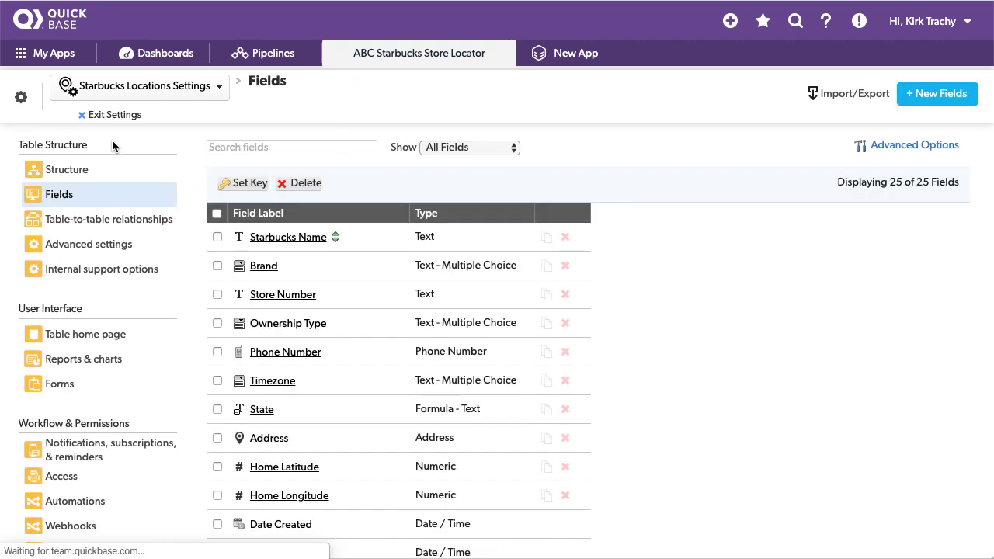
{"action": "left_click", "coordinate": [105, 114]}
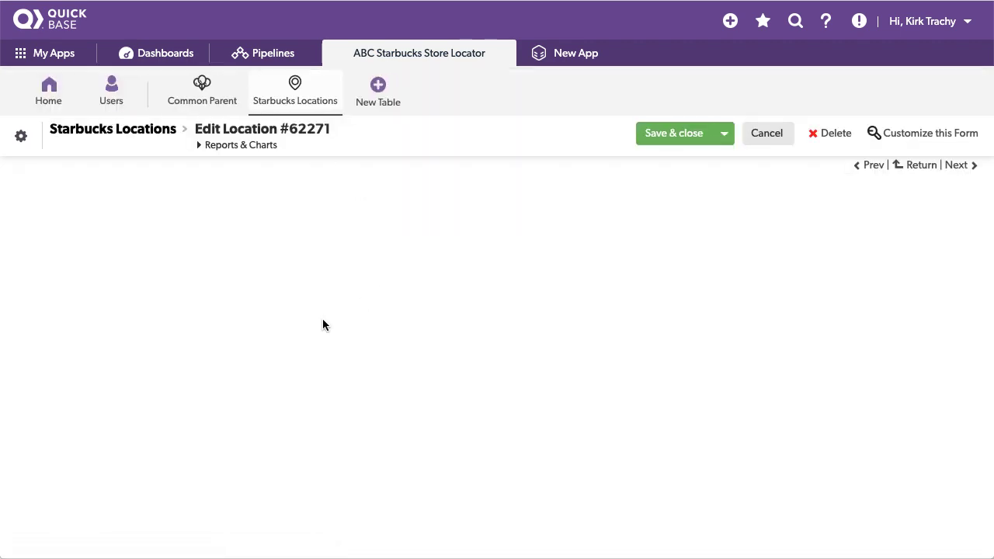
Examine the Locations report link field's relationship and value matching settings, and return to the Tilton record without changes.
{"action": "scroll", "coordinate": [207, 318], "scroll_direction": "down", "scroll_amount": 5}
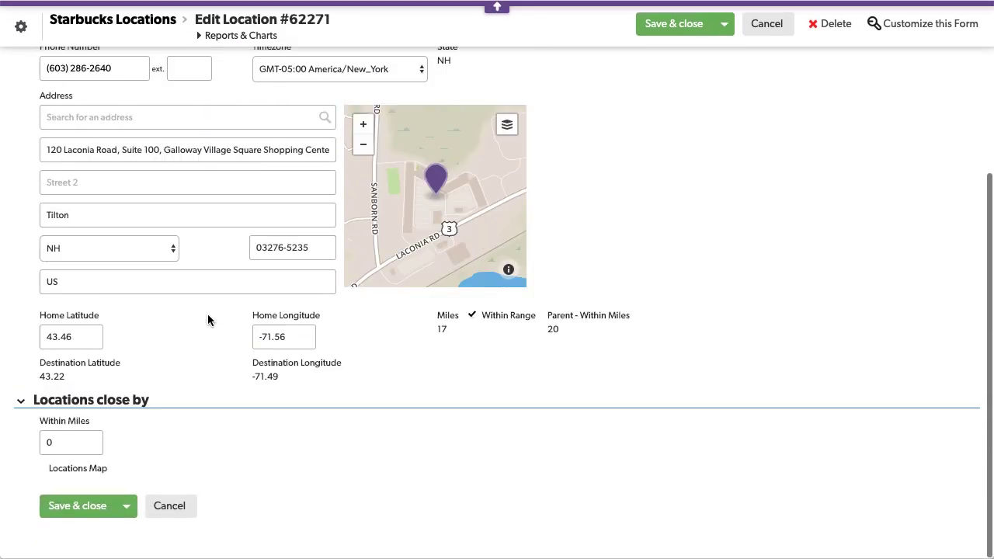
{"action": "scroll", "coordinate": [208, 318], "scroll_direction": "down", "scroll_amount": 4}
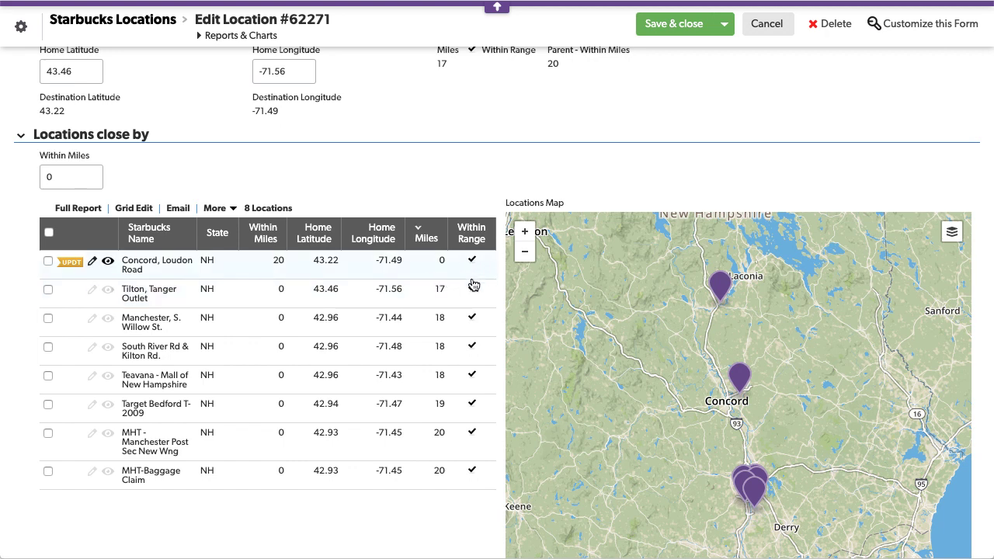
{"action": "right_click", "coordinate": [68, 206]}
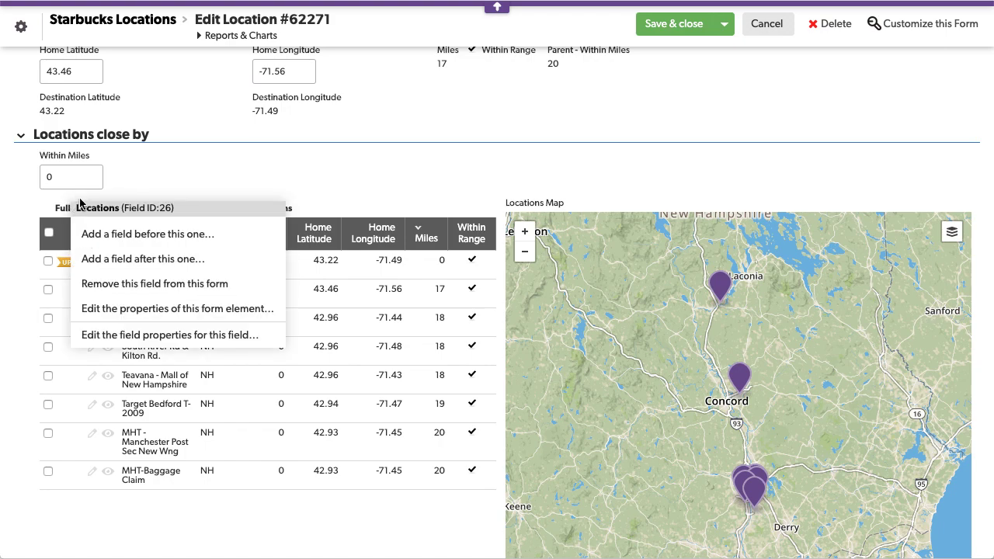
{"action": "left_click", "coordinate": [178, 335]}
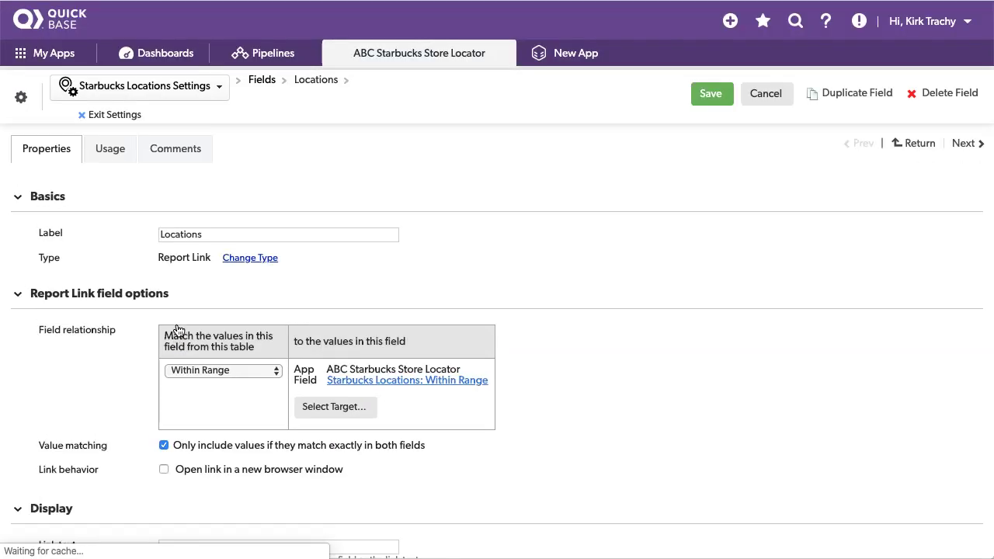
{"action": "scroll", "coordinate": [459, 265], "scroll_direction": "down", "scroll_amount": 2}
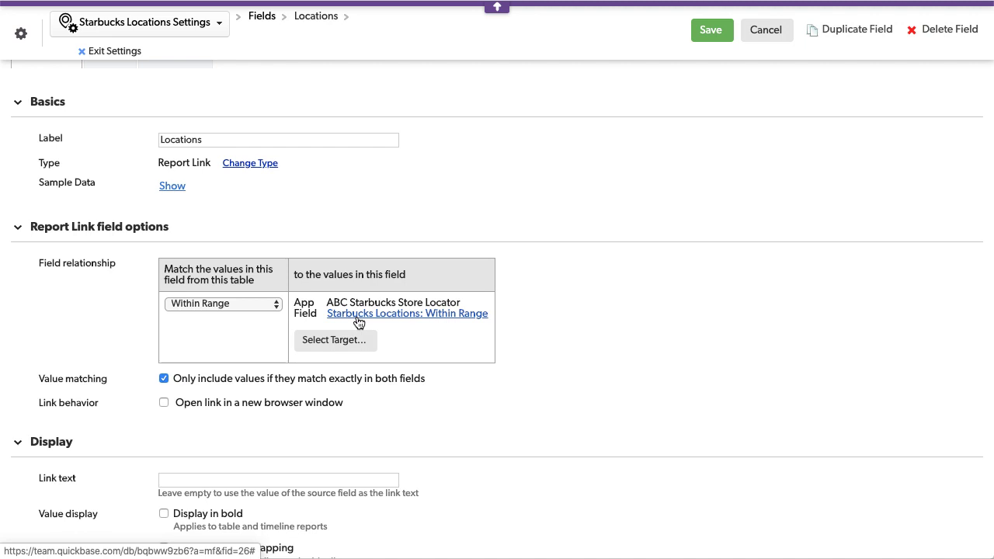
{"action": "left_click", "coordinate": [769, 34]}
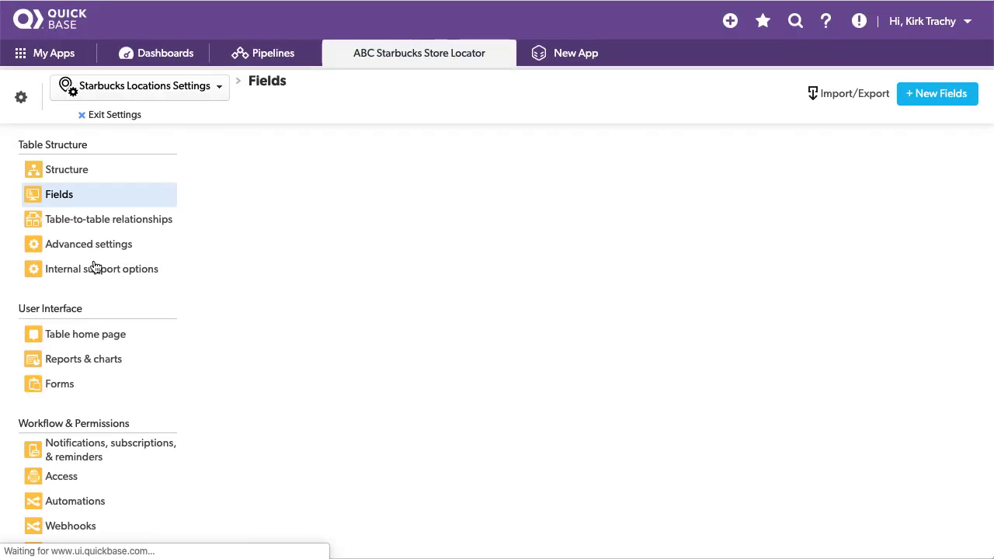
{"action": "left_click", "coordinate": [118, 115]}
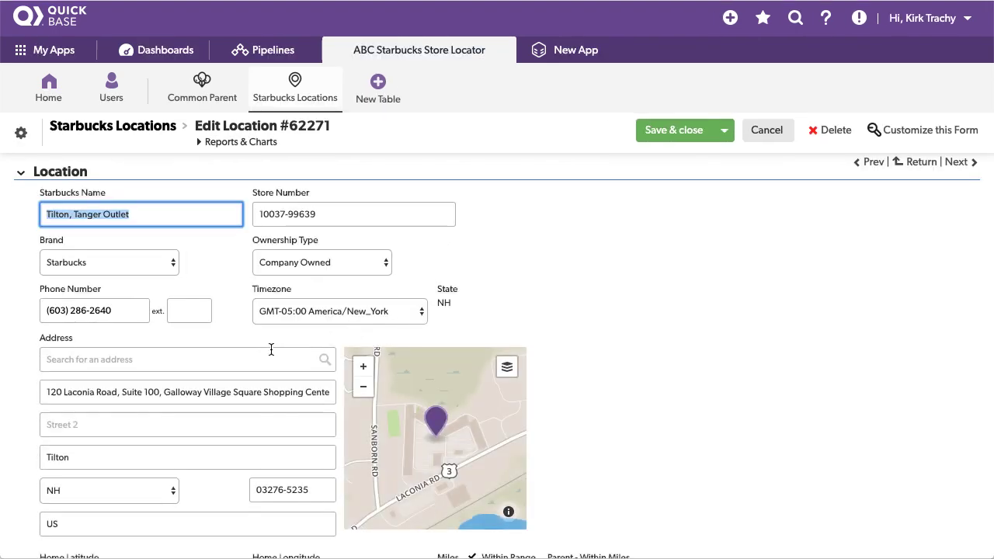
Look through the Tilton record's nearby locations list and show the details of the map marker near Laconia.
{"action": "scroll", "coordinate": [270, 349], "scroll_direction": "down", "scroll_amount": 6}
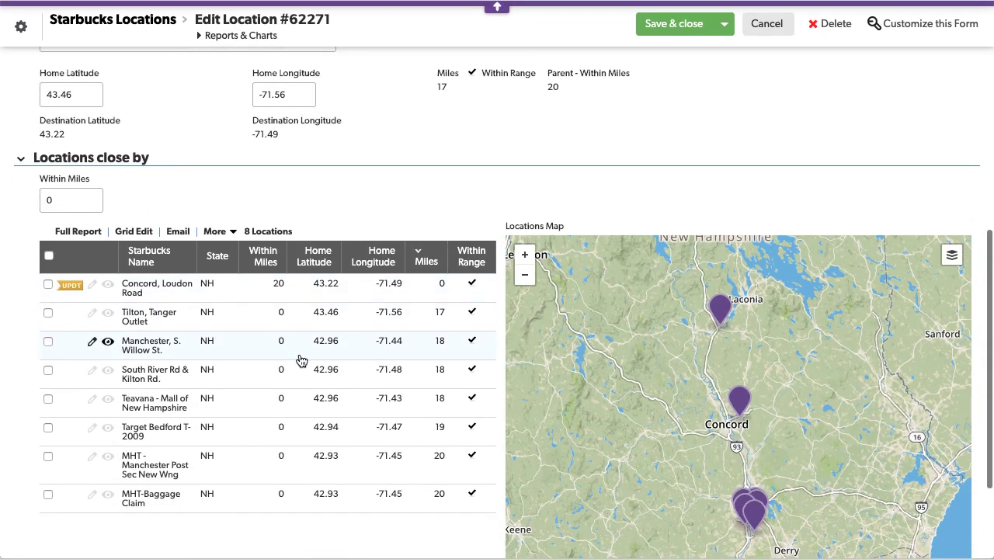
{"action": "left_click", "coordinate": [720, 311]}
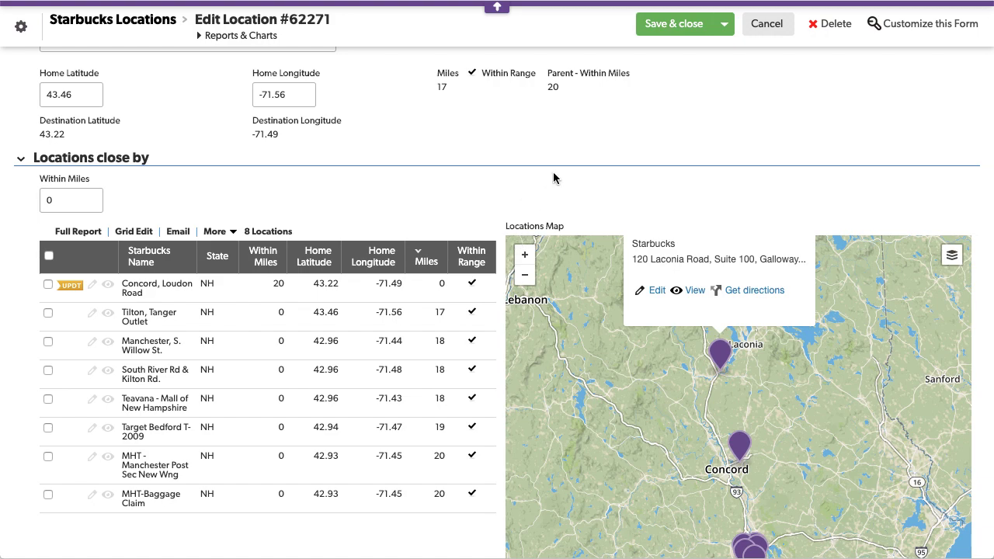
{"action": "scroll", "coordinate": [477, 163], "scroll_direction": "up", "scroll_amount": 1}
{"action": "scroll", "coordinate": [478, 162], "scroll_direction": "up", "scroll_amount": 6}
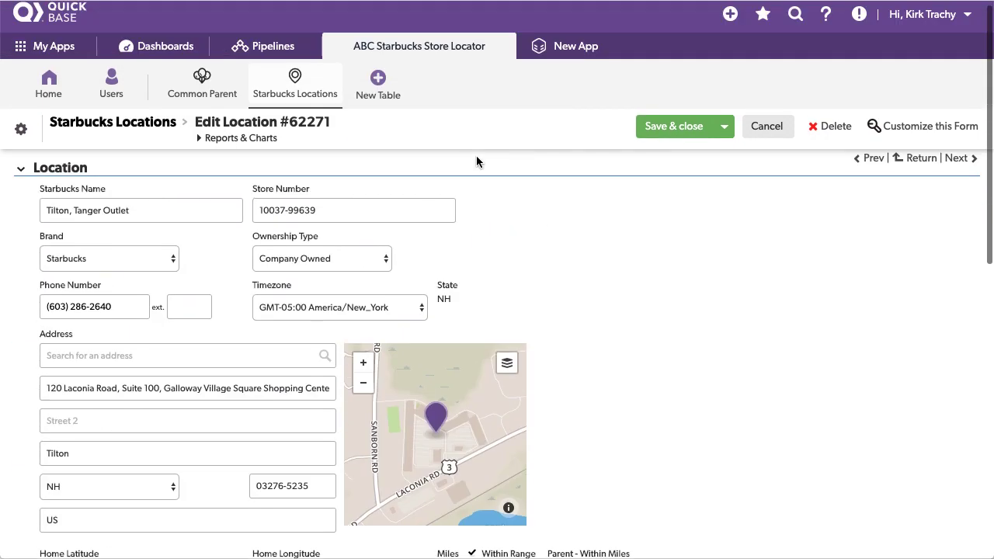
Filter the Starbucks Locations list by state CA and view the 100 West Portal/Vicente record.
{"action": "left_click", "coordinate": [297, 87]}
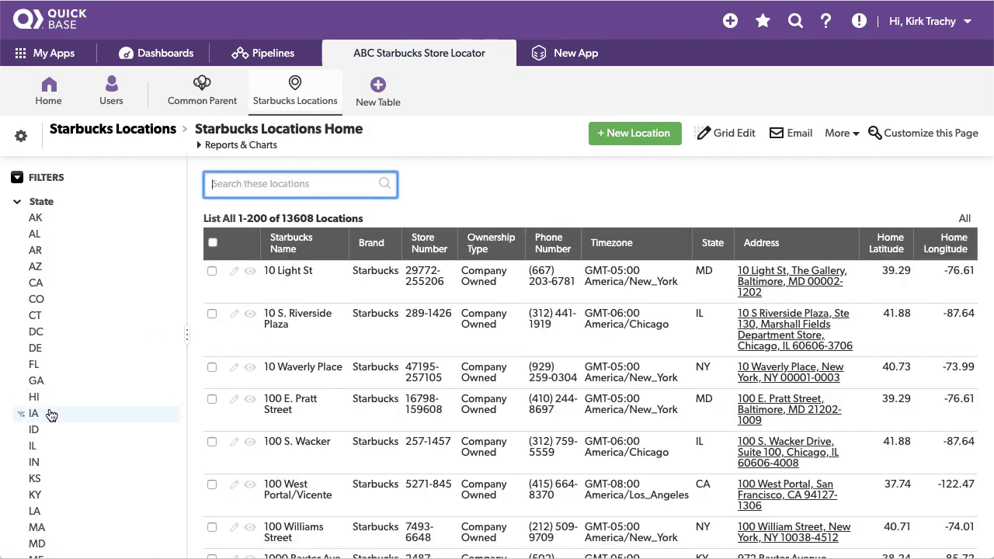
{"action": "left_click", "coordinate": [36, 285]}
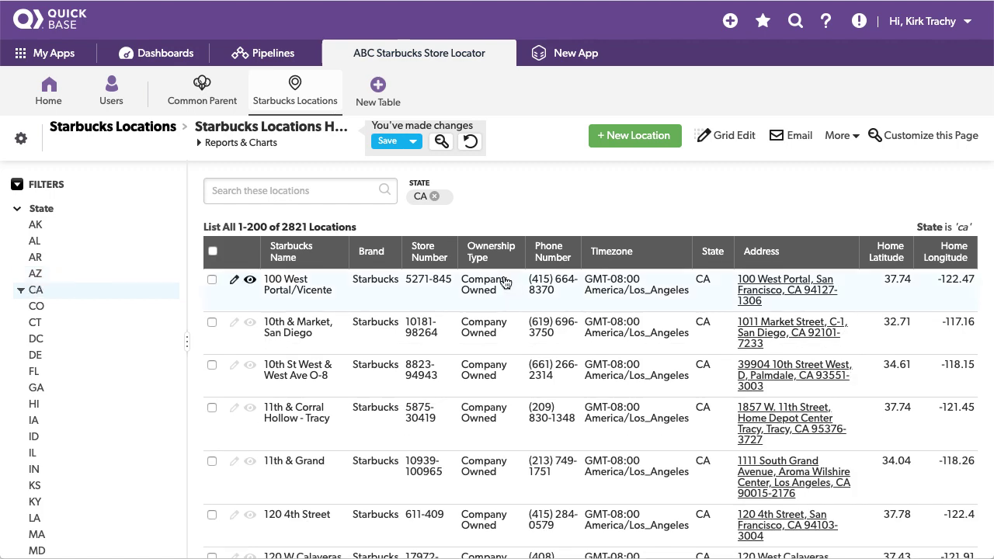
{"action": "left_click", "coordinate": [250, 283]}
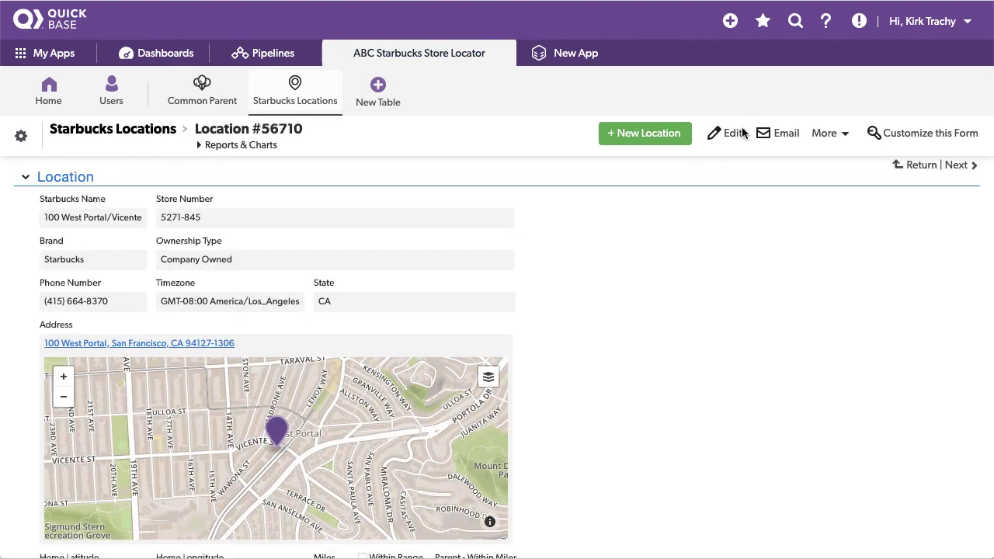
Edit the 100 West Portal/Vicente location, set its Within Miles to 5, and save the record.
{"action": "left_click", "coordinate": [734, 132]}
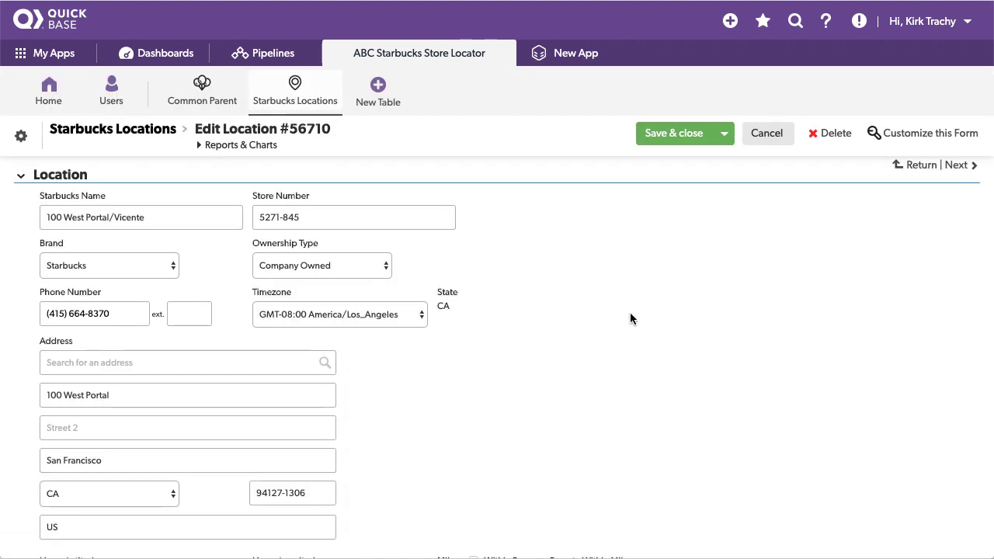
{"action": "scroll", "coordinate": [630, 313], "scroll_direction": "down", "scroll_amount": 4}
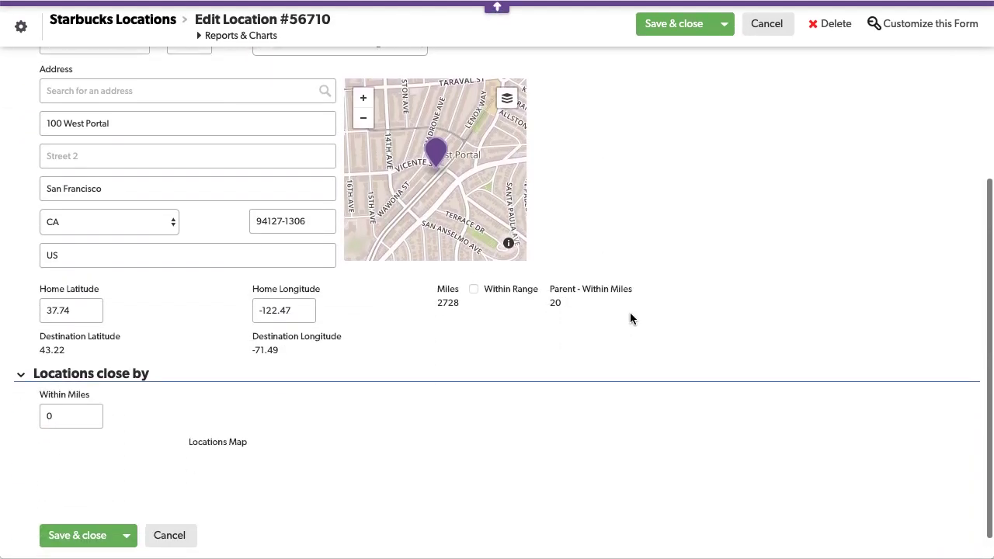
{"action": "double_click", "coordinate": [43, 404]}
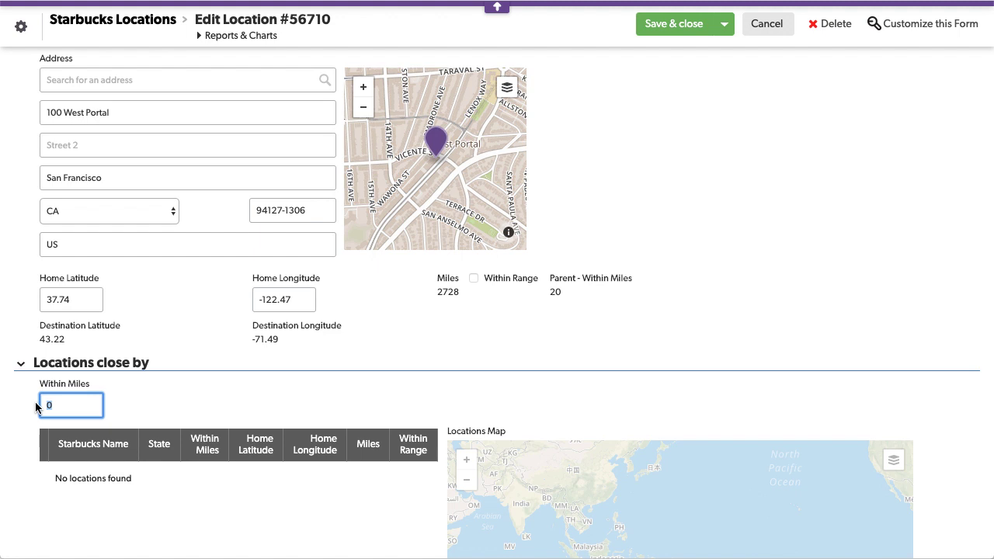
{"action": "type", "text": "5"}
{"action": "left_click", "coordinate": [497, 386]}
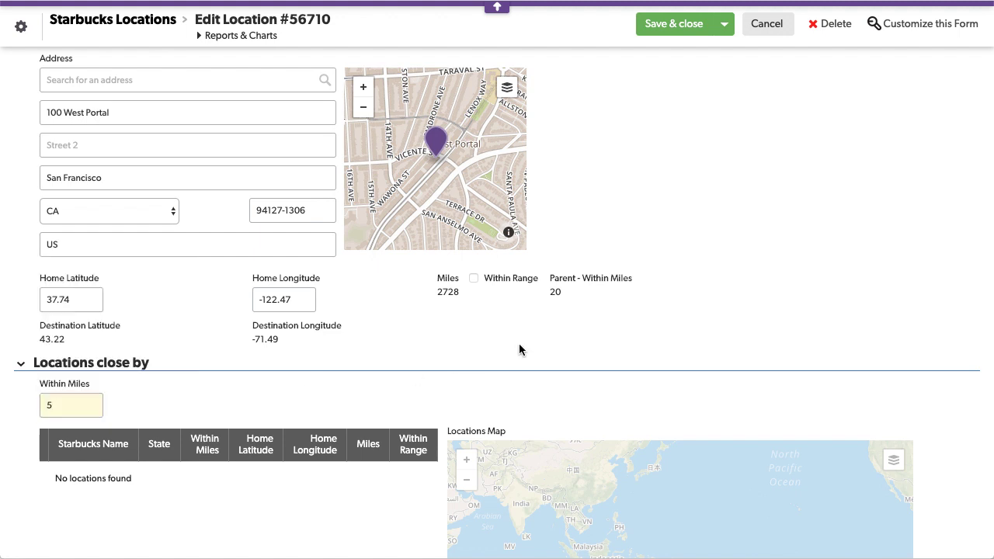
{"action": "left_click", "coordinate": [673, 25]}
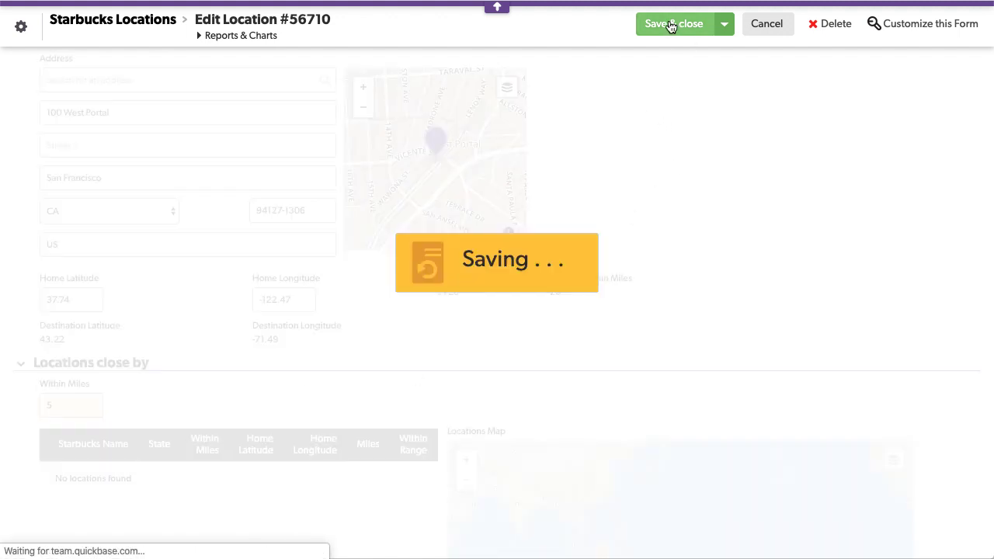
Examine the mileage fields, nearby locations list and map in the 100 West Portal/Vicente record.
{"action": "scroll", "coordinate": [668, 398], "scroll_direction": "down", "scroll_amount": 2}
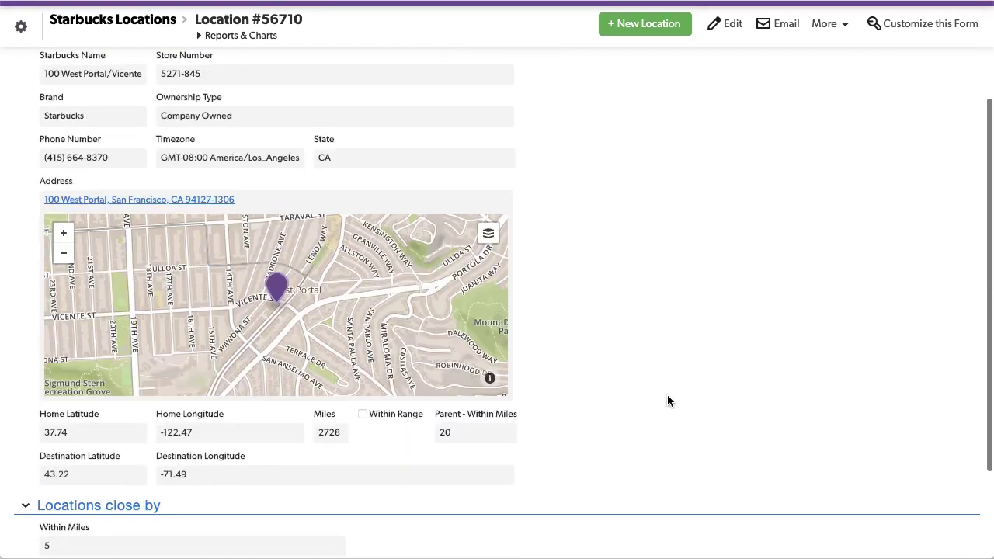
{"action": "scroll", "coordinate": [667, 396], "scroll_direction": "down", "scroll_amount": 2}
{"action": "scroll", "coordinate": [667, 397], "scroll_direction": "down", "scroll_amount": 3}
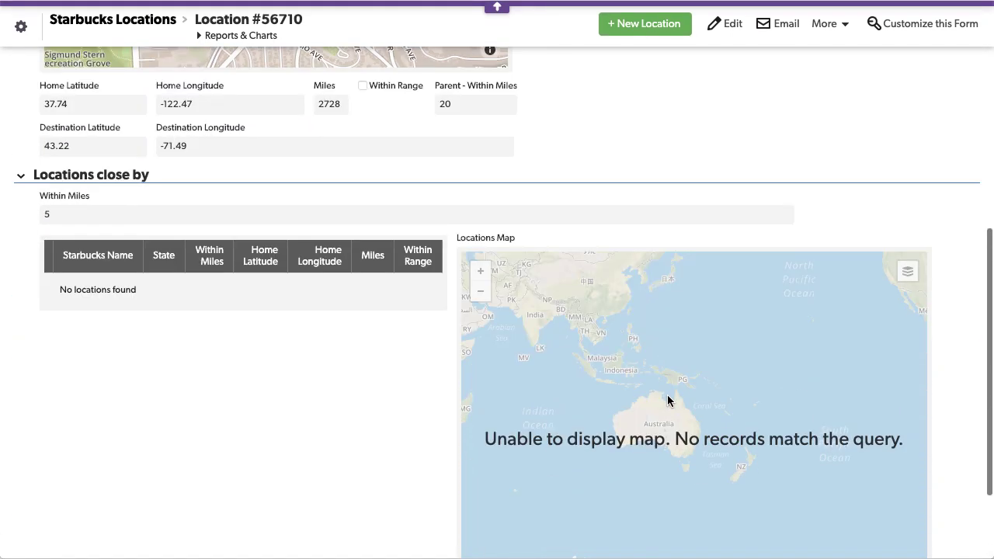
Edit the 100 West Portal/Vicente location again, set its Within Miles to 10, and save the record.
{"action": "scroll", "coordinate": [667, 401], "scroll_direction": "down", "scroll_amount": 2}
{"action": "scroll", "coordinate": [275, 315], "scroll_direction": "up", "scroll_amount": 4}
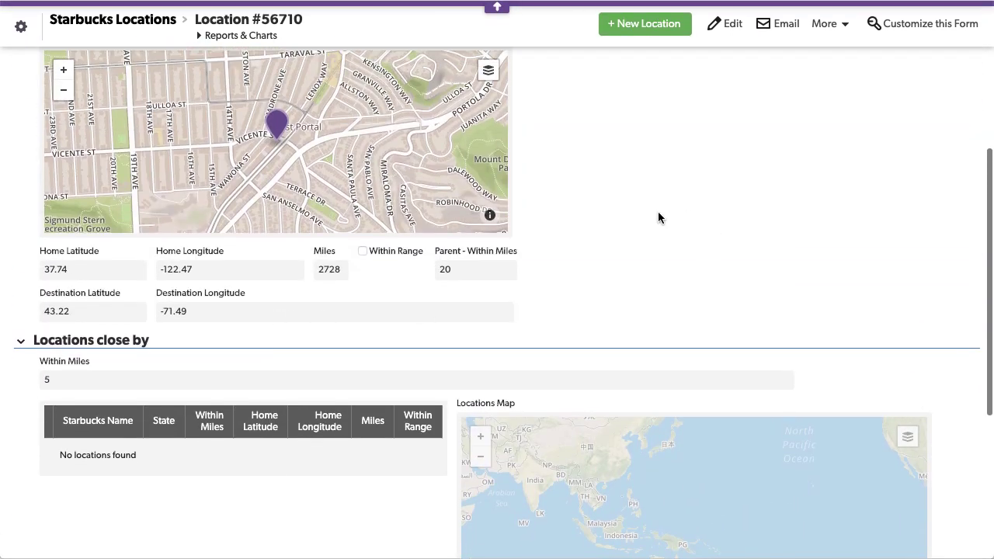
{"action": "scroll", "coordinate": [660, 213], "scroll_direction": "up", "scroll_amount": 5}
{"action": "left_click", "coordinate": [712, 132]}
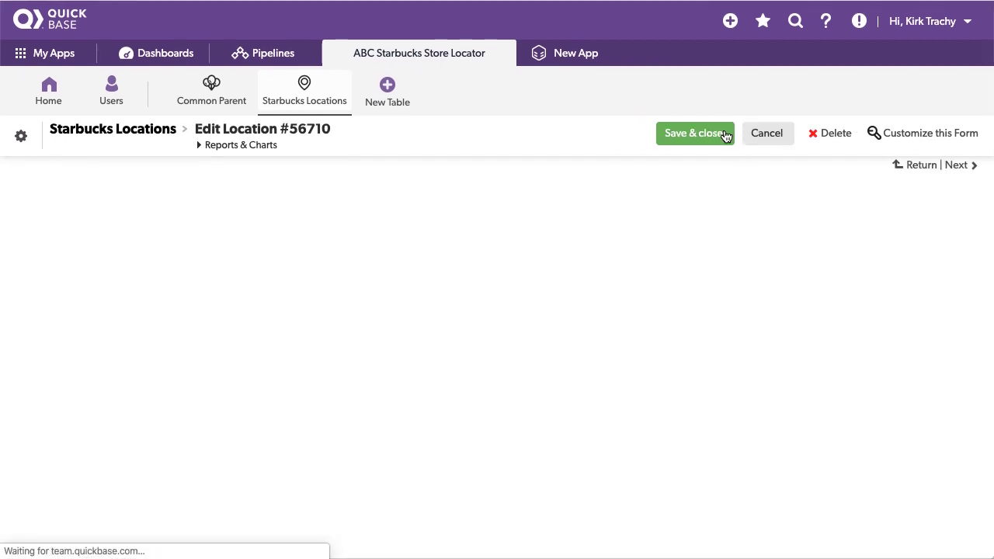
{"action": "scroll", "coordinate": [205, 341], "scroll_direction": "down", "scroll_amount": 3}
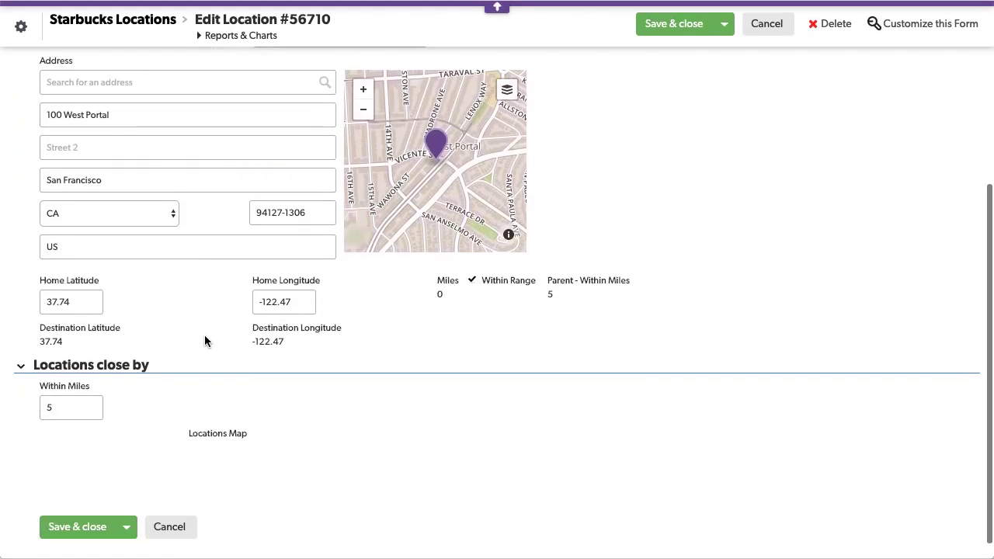
{"action": "scroll", "coordinate": [204, 340], "scroll_direction": "down", "scroll_amount": 1}
{"action": "double_click", "coordinate": [67, 400]}
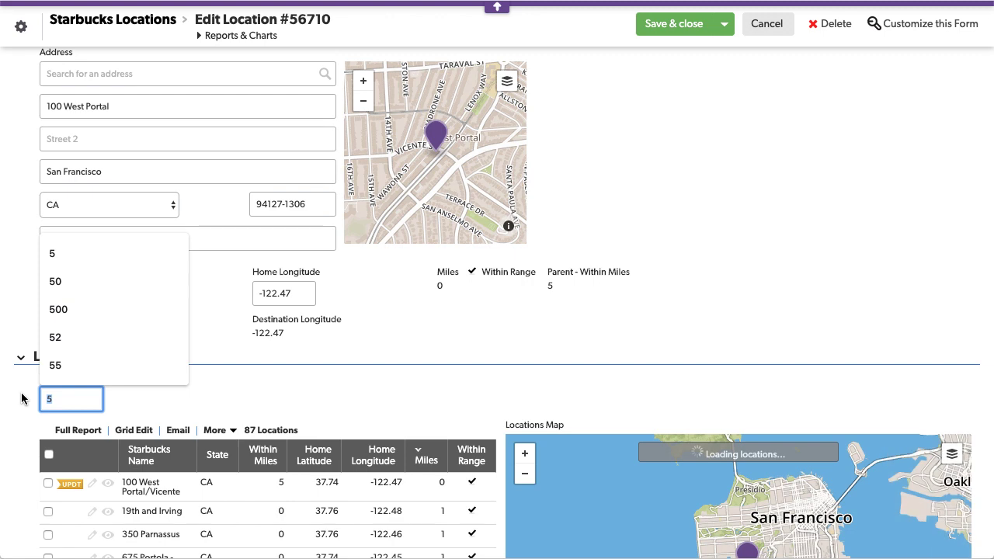
{"action": "type", "text": "10"}
{"action": "left_click", "coordinate": [399, 390]}
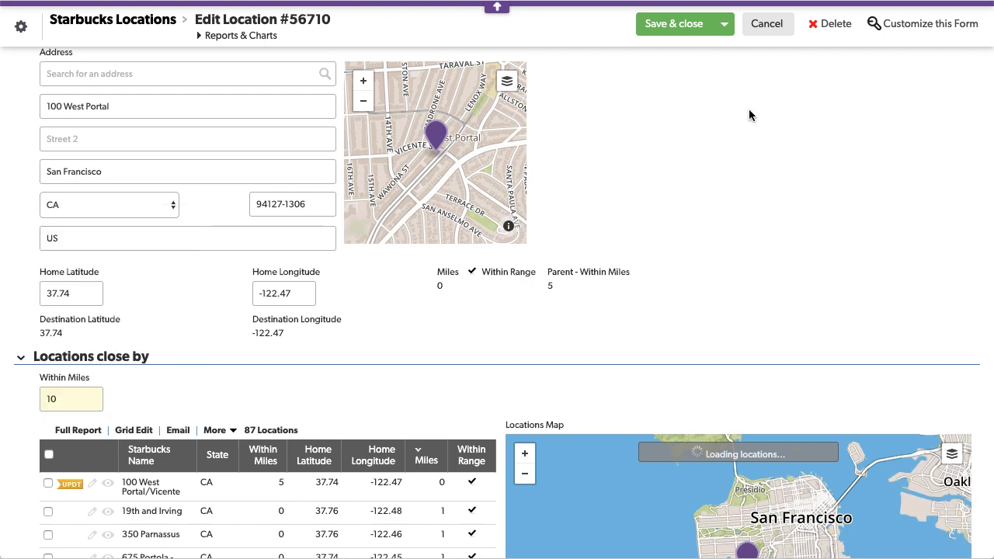
{"action": "left_click", "coordinate": [662, 17]}
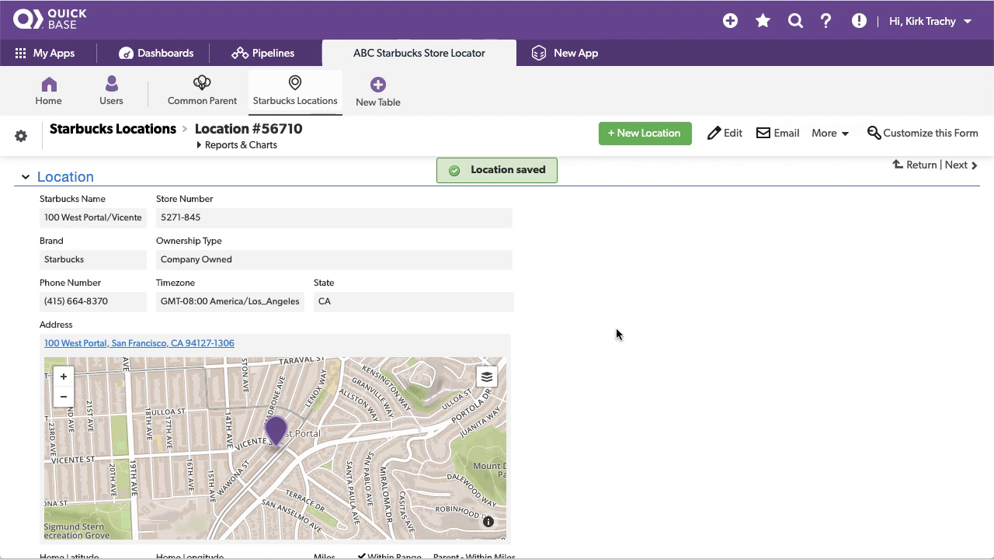
Look through the saved record's mileage fields, the full nearby locations list sorted by miles, and the locations map.
{"action": "scroll", "coordinate": [614, 336], "scroll_direction": "down", "scroll_amount": 4}
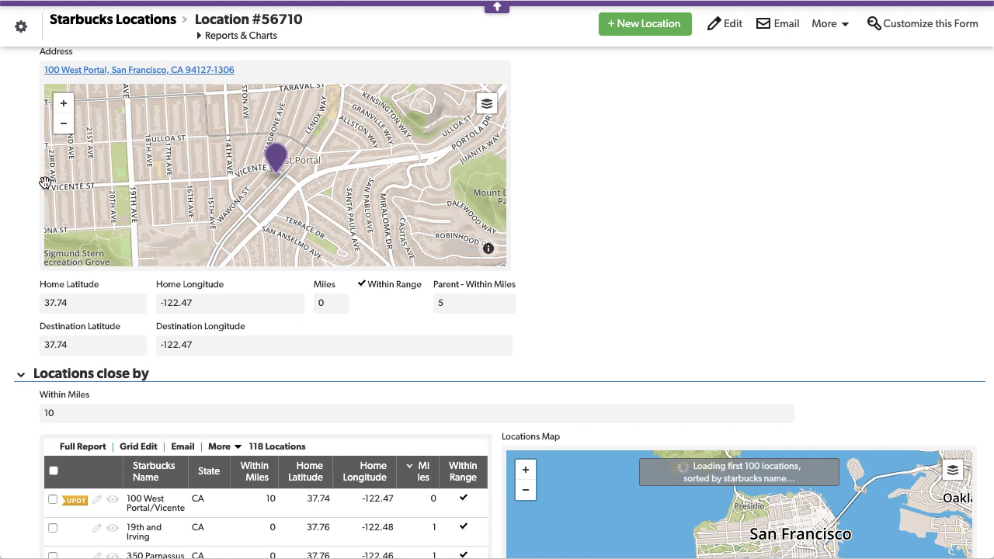
{"action": "scroll", "coordinate": [683, 326], "scroll_direction": "down", "scroll_amount": 6}
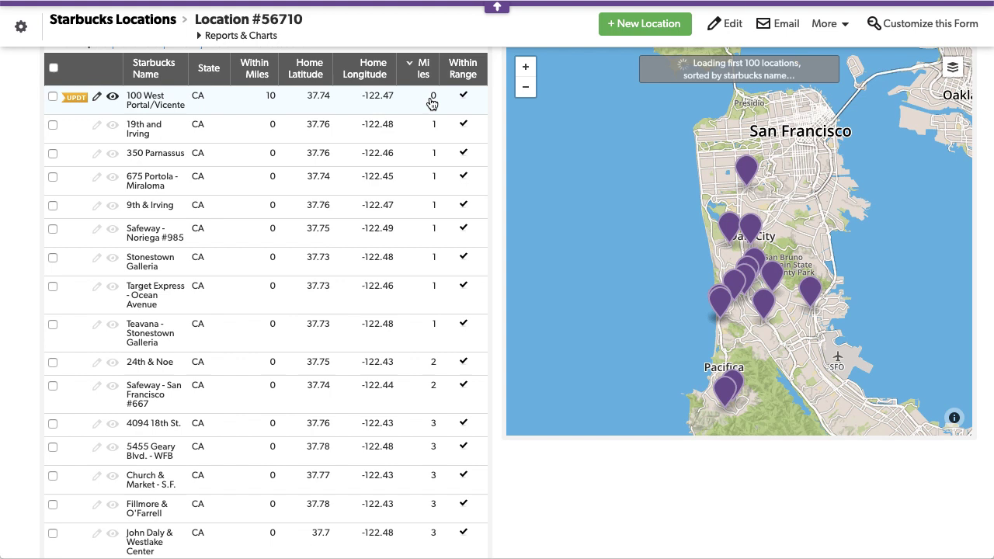
{"action": "scroll", "coordinate": [428, 459], "scroll_direction": "down", "scroll_amount": 5}
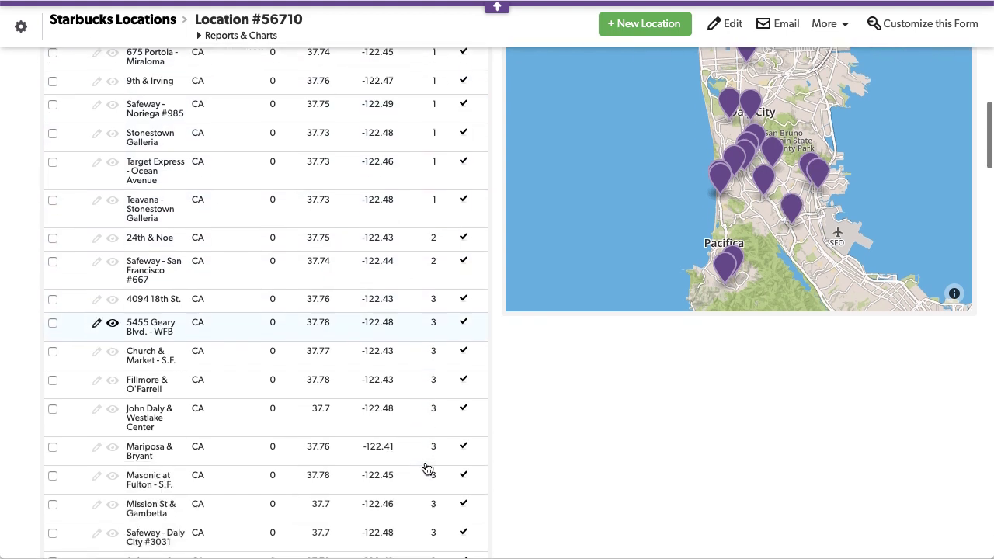
{"action": "scroll", "coordinate": [428, 469], "scroll_direction": "down", "scroll_amount": 15}
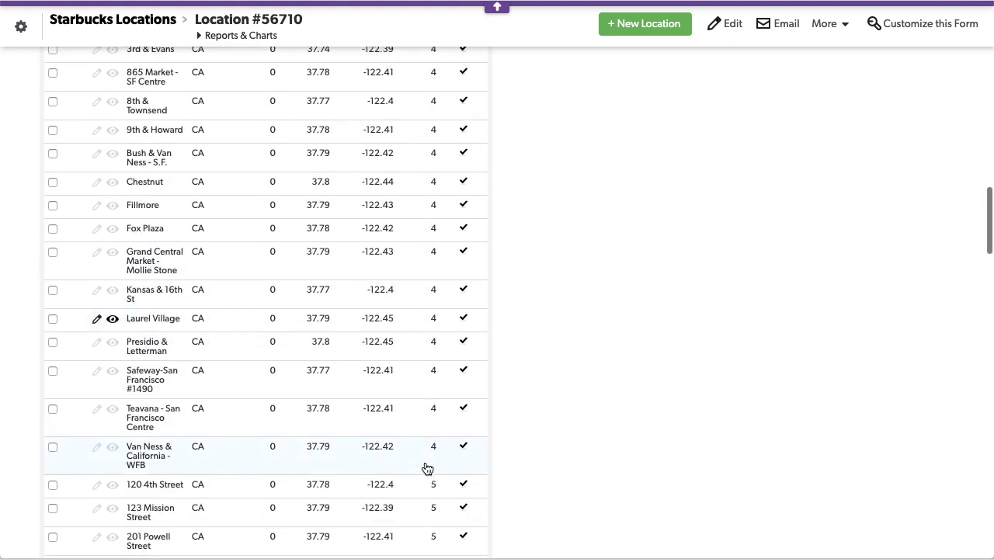
{"action": "scroll", "coordinate": [427, 468], "scroll_direction": "down", "scroll_amount": 20}
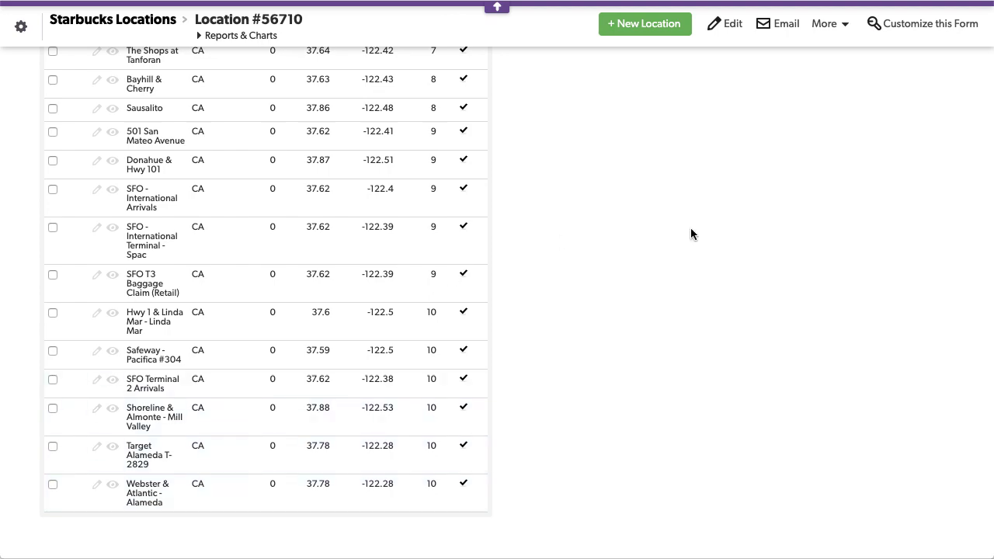
{"action": "scroll", "coordinate": [690, 233], "scroll_direction": "up", "scroll_amount": 15}
{"action": "scroll", "coordinate": [690, 248], "scroll_direction": "up", "scroll_amount": 15}
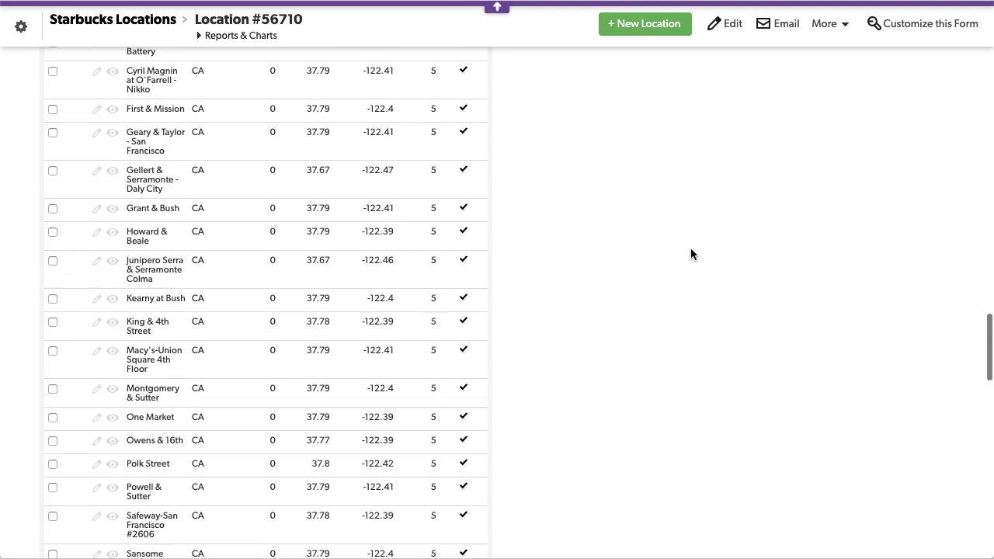
{"action": "scroll", "coordinate": [691, 248], "scroll_direction": "up", "scroll_amount": 4}
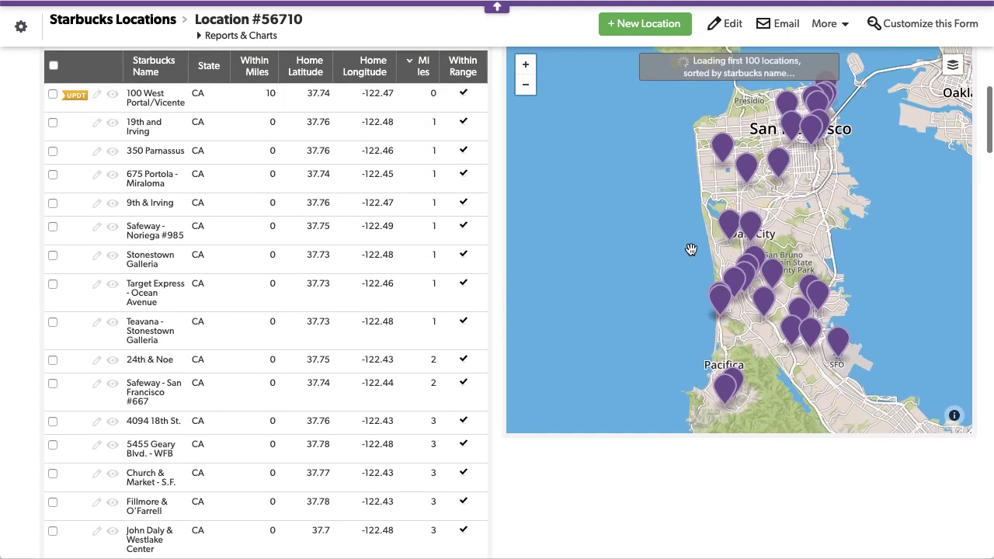
View the 5455 Geary Blvd. - WFB record from its map marker and examine its coordinates and mileage fields.
{"action": "left_click", "coordinate": [734, 122]}
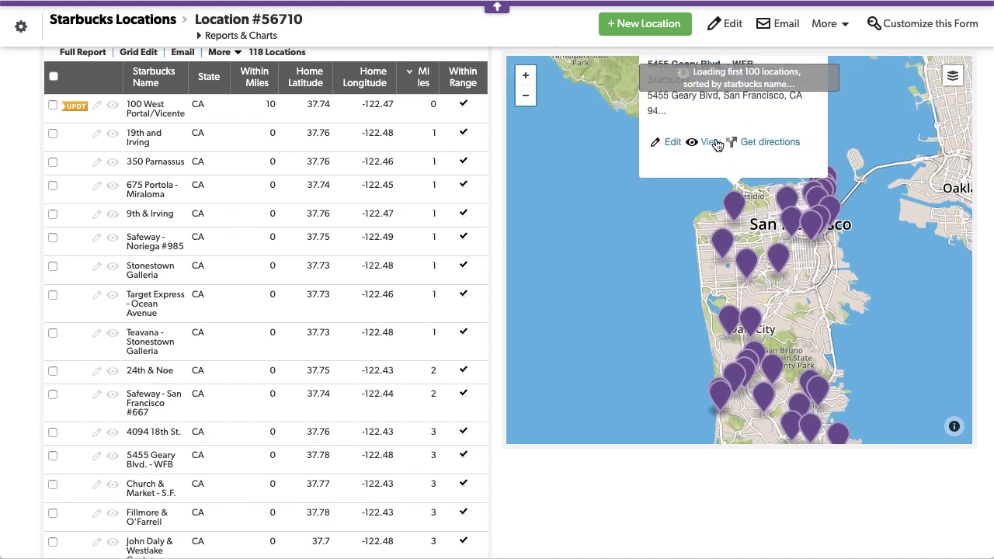
{"action": "left_click", "coordinate": [710, 142]}
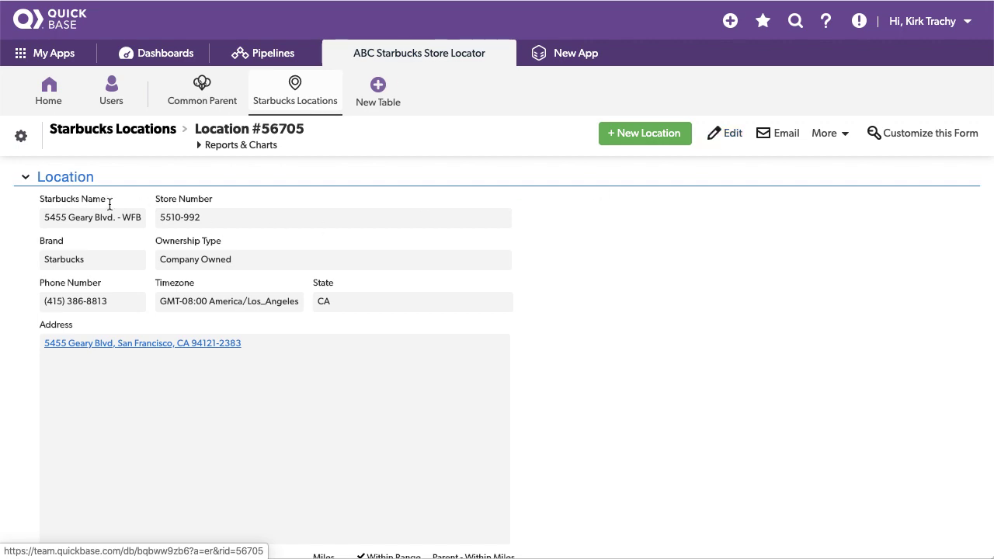
{"action": "scroll", "coordinate": [307, 284], "scroll_direction": "down", "scroll_amount": 2}
{"action": "scroll", "coordinate": [307, 286], "scroll_direction": "down", "scroll_amount": 2}
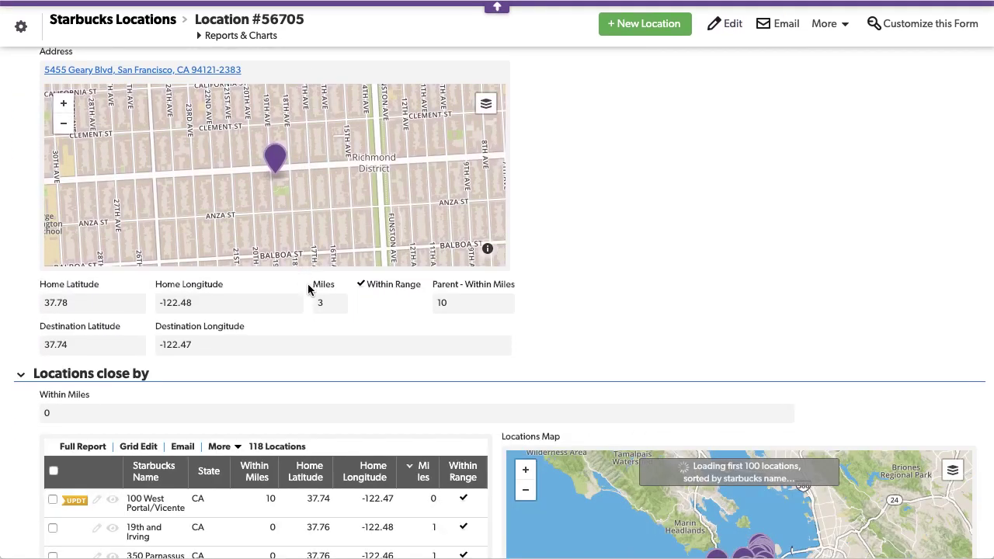
{"action": "scroll", "coordinate": [309, 285], "scroll_direction": "up", "scroll_amount": 4}
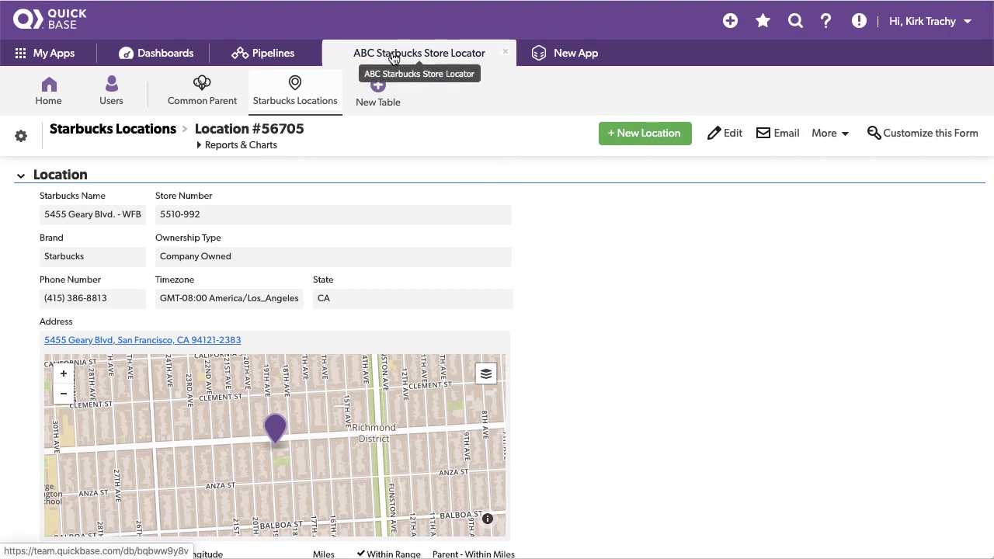
Open the app's Send Lat Long and Mileage to Parent automation and examine its trigger criteria and Modify records action.
{"action": "left_click", "coordinate": [391, 56]}
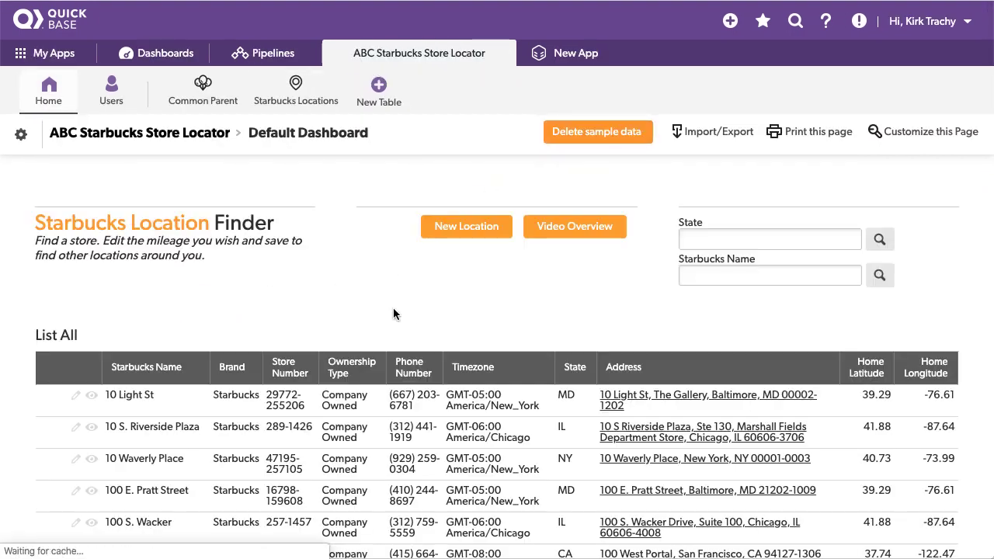
{"action": "left_click", "coordinate": [21, 134]}
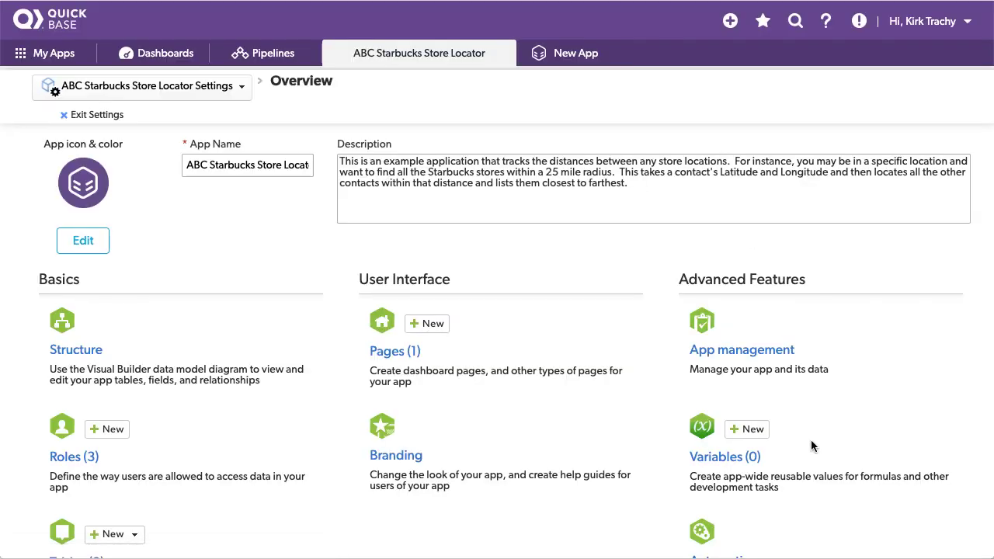
{"action": "scroll", "coordinate": [811, 443], "scroll_direction": "down", "scroll_amount": 2}
{"action": "left_click", "coordinate": [732, 440]}
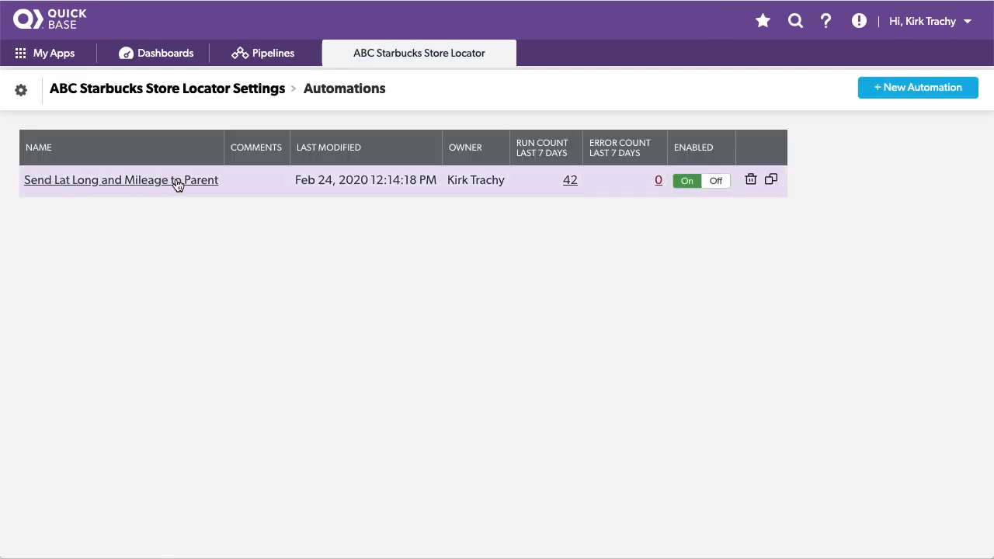
{"action": "left_click", "coordinate": [213, 181]}
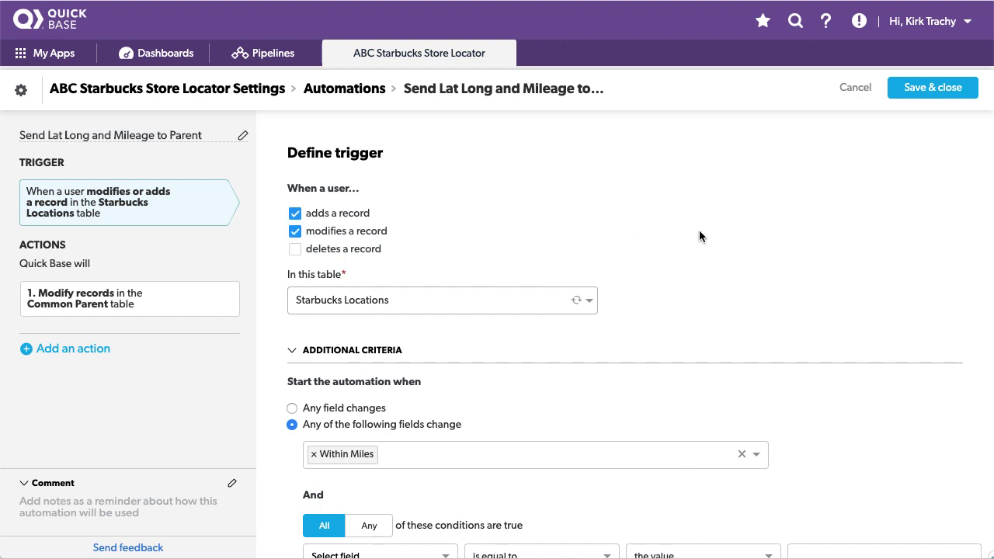
{"action": "scroll", "coordinate": [650, 317], "scroll_direction": "down", "scroll_amount": 2}
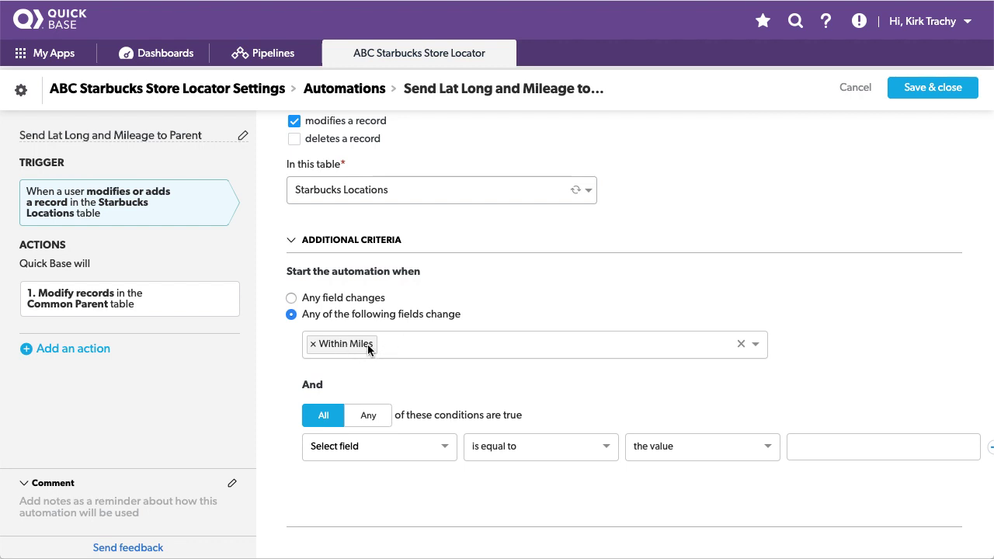
{"action": "left_click", "coordinate": [98, 307]}
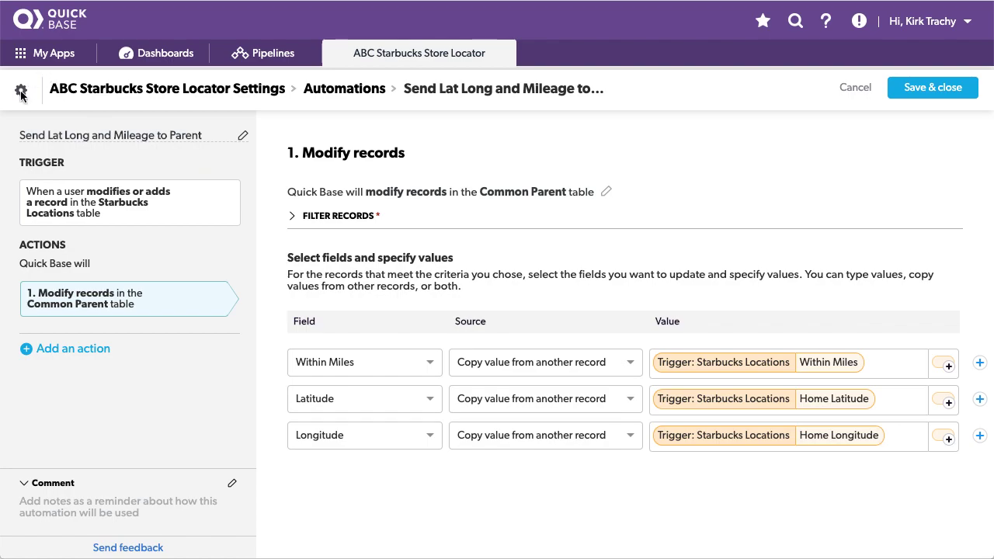
Open the Common Parent table's relationship with Starbucks Locations to inspect its reference and lookup fields.
{"action": "left_click", "coordinate": [389, 59]}
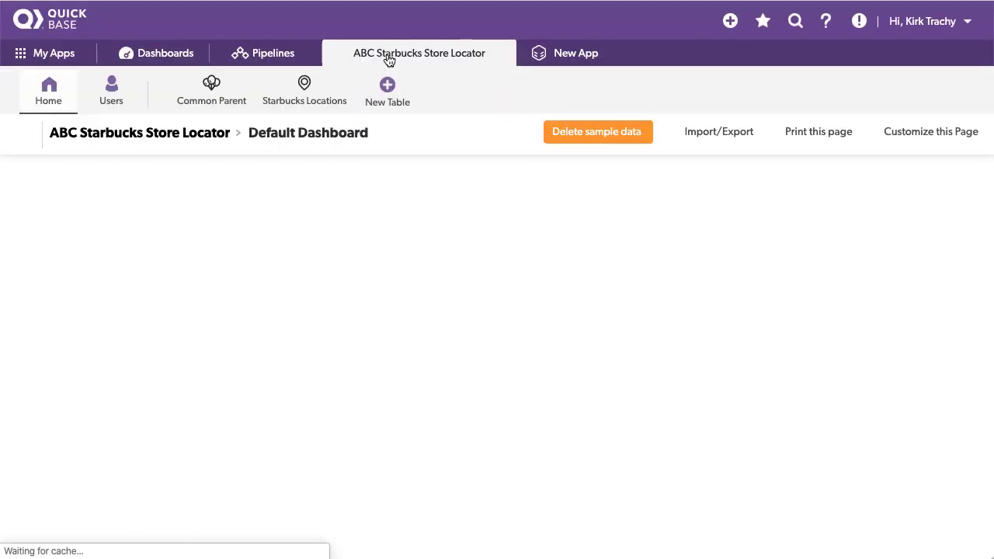
{"action": "left_click", "coordinate": [214, 89]}
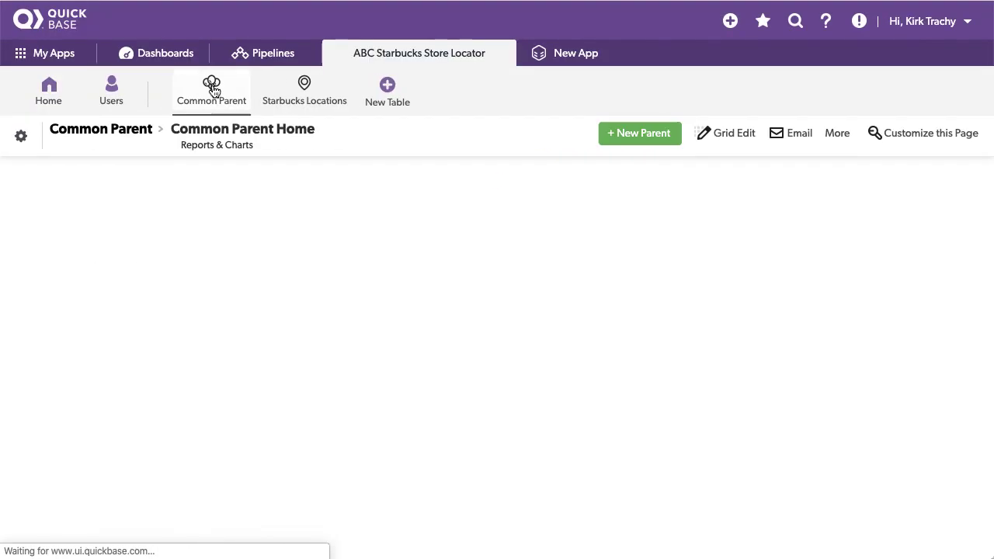
{"action": "left_click", "coordinate": [21, 137]}
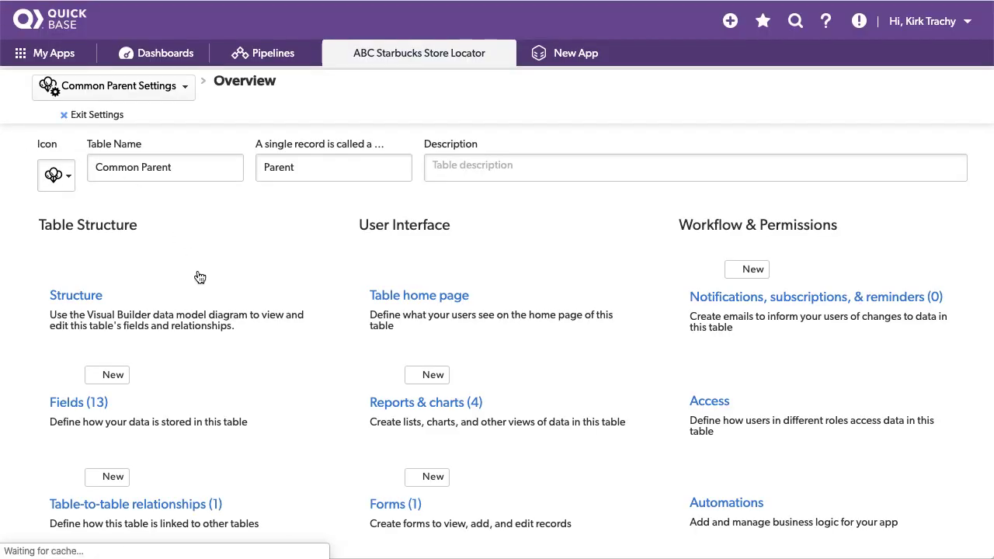
{"action": "left_click", "coordinate": [131, 511]}
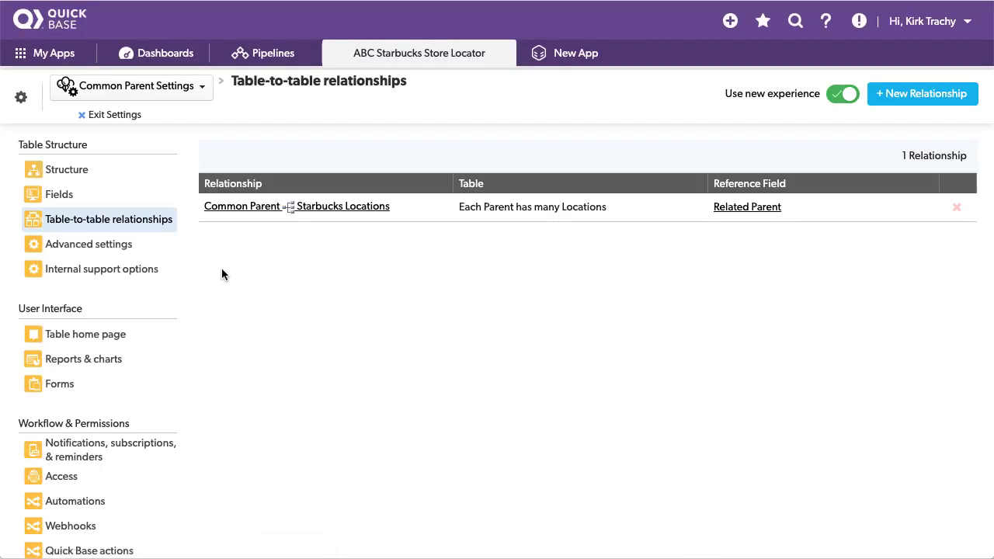
{"action": "mouse_move", "coordinate": [229, 215]}
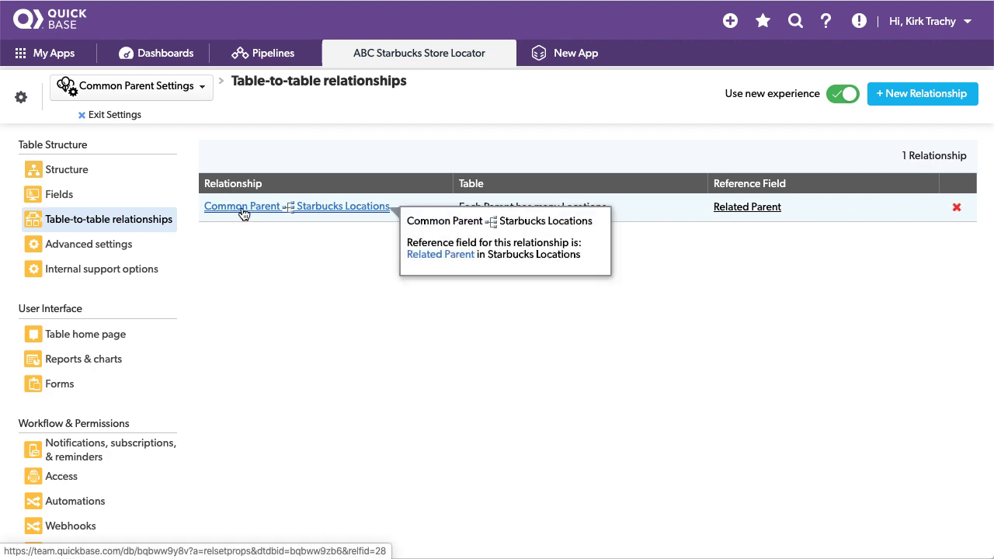
{"action": "left_click", "coordinate": [333, 211]}
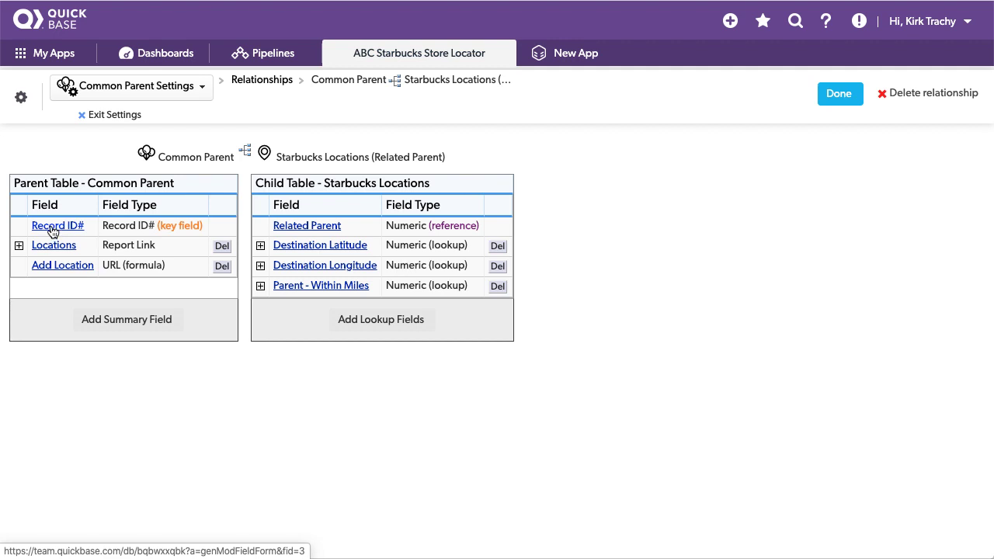
Inspect the formula of the Related Parent reference field, and close the field's settings without saving.
{"action": "left_click", "coordinate": [320, 229]}
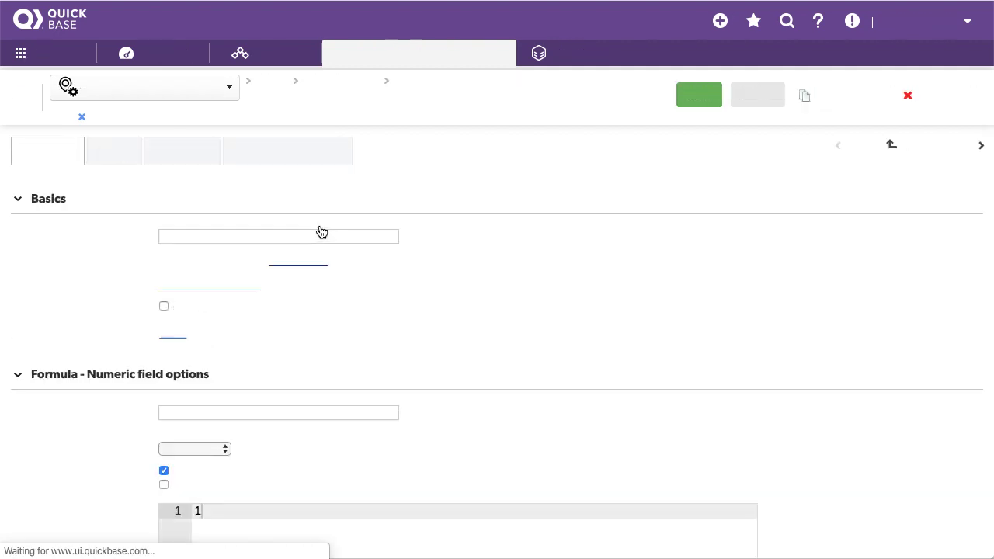
{"action": "scroll", "coordinate": [601, 294], "scroll_direction": "down", "scroll_amount": 3}
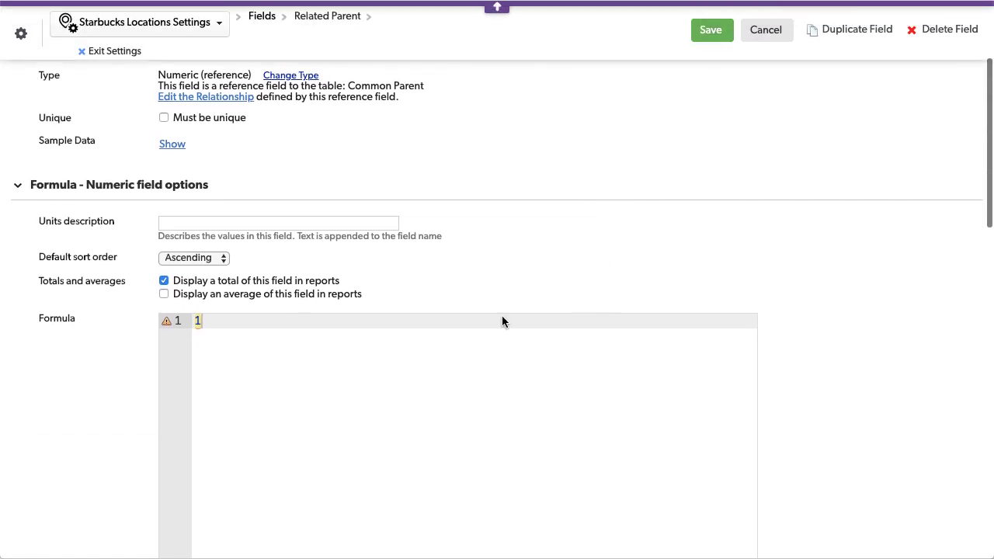
{"action": "left_click", "coordinate": [198, 321]}
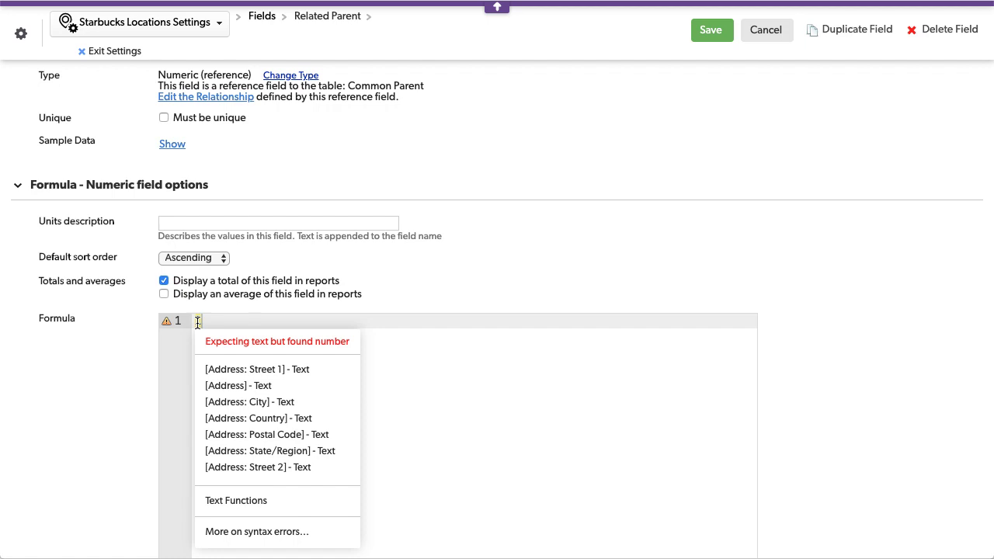
{"action": "left_click", "coordinate": [768, 35]}
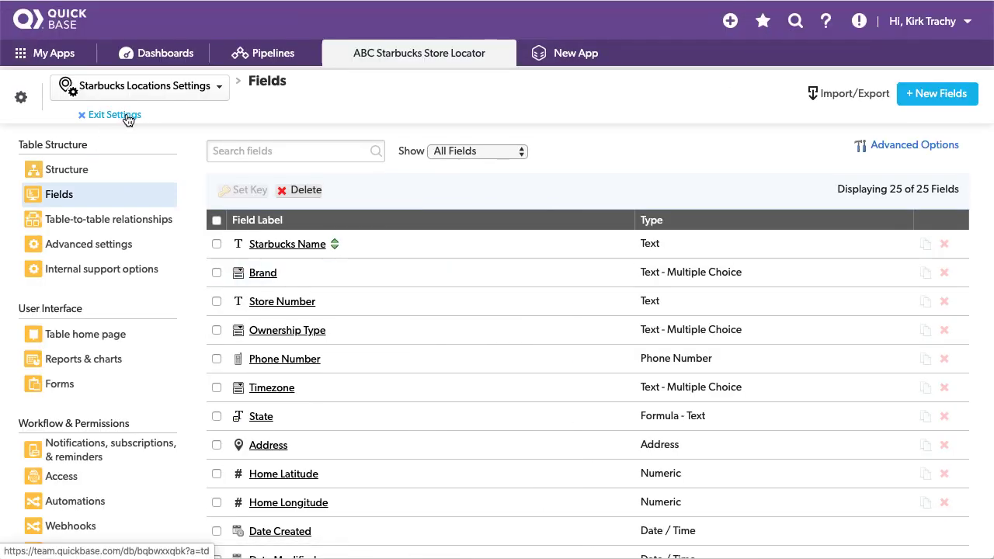
Exit the table settings, check the Global Parent record in Common Parent, and return to the app's default dashboard.
{"action": "left_click", "coordinate": [128, 117]}
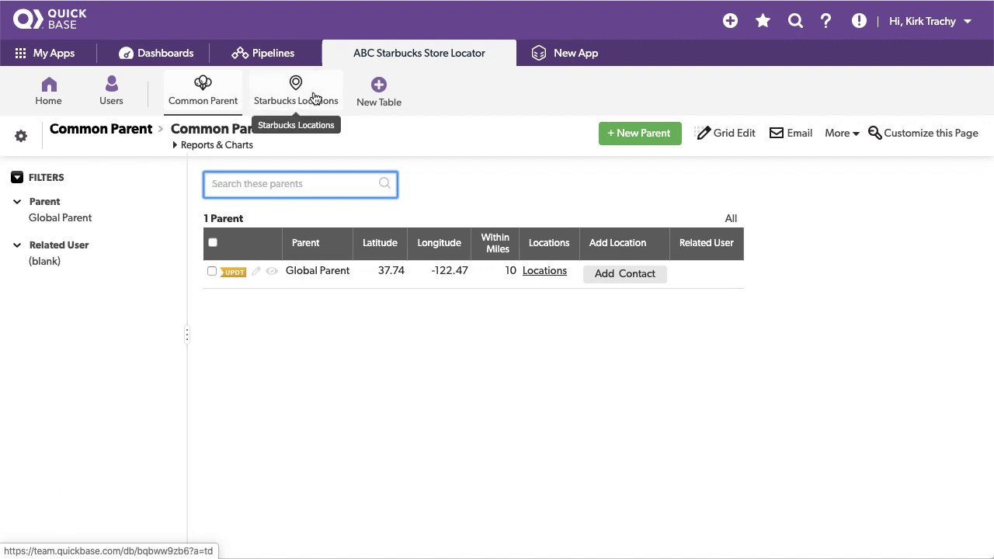
{"action": "left_click", "coordinate": [49, 94]}
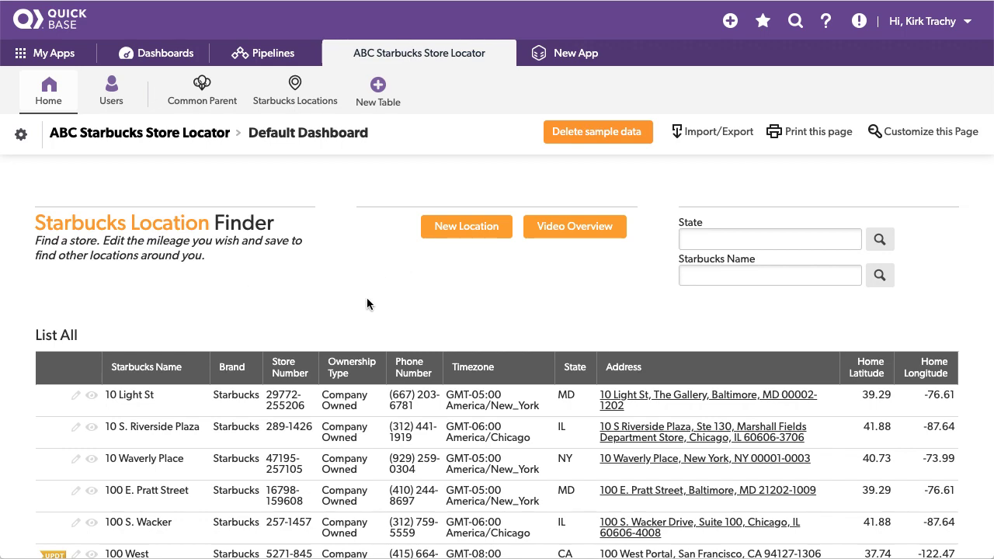
{"action": "scroll", "coordinate": [352, 301], "scroll_direction": "down", "scroll_amount": 2}
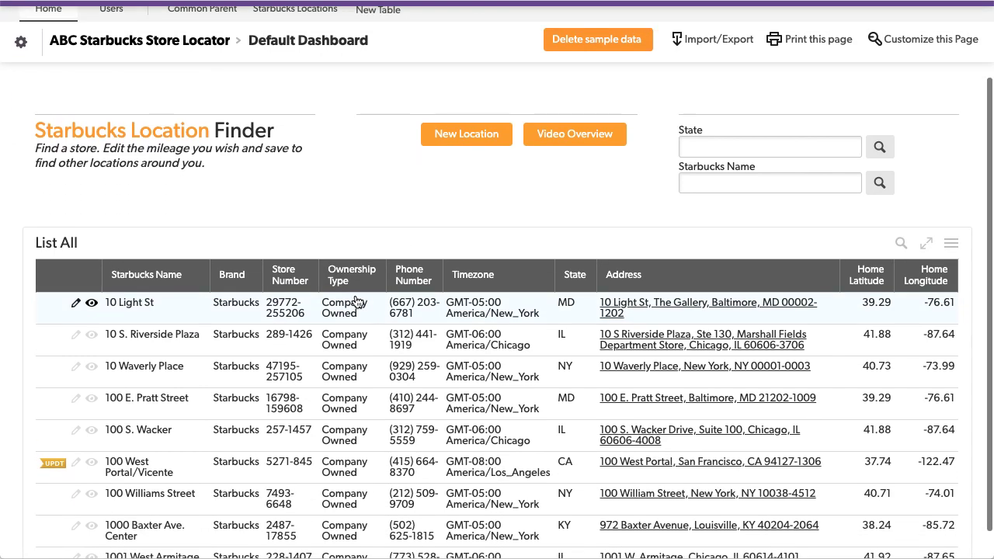
{"action": "scroll", "coordinate": [357, 301], "scroll_direction": "up", "scroll_amount": 2}
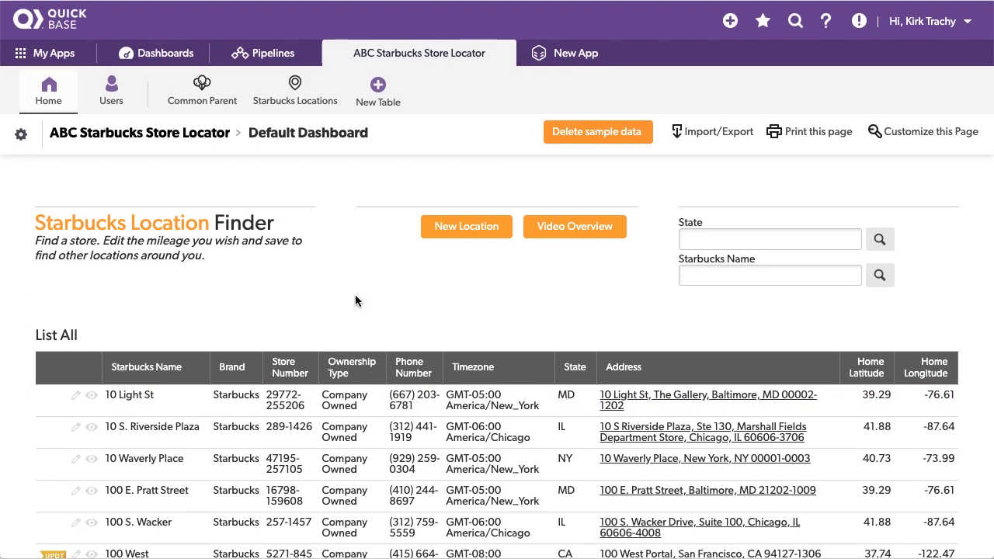